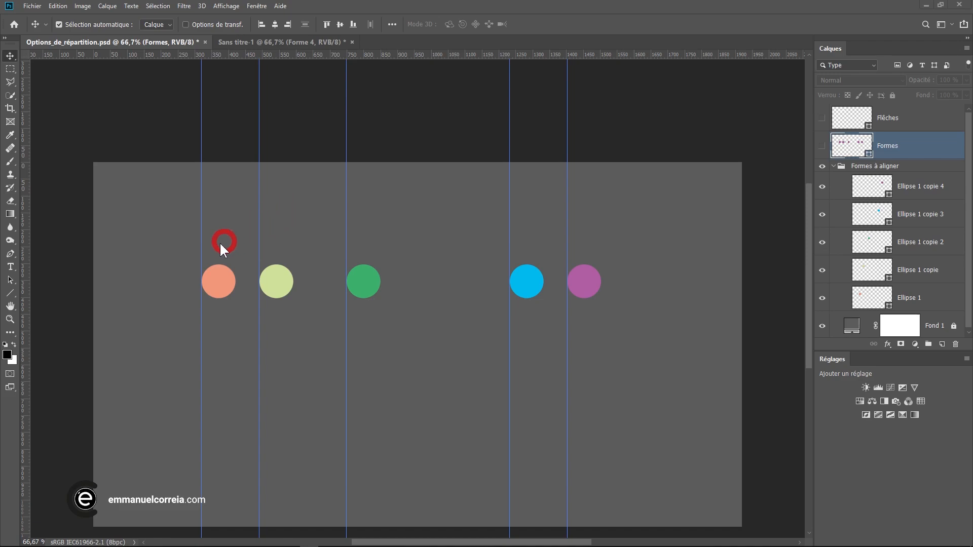
# Pick the Path Selection tool, show the Formes layer and hide the Formes à aligner group
pyautogui.moveTo(11, 283); pyautogui.dragTo(97, 283)
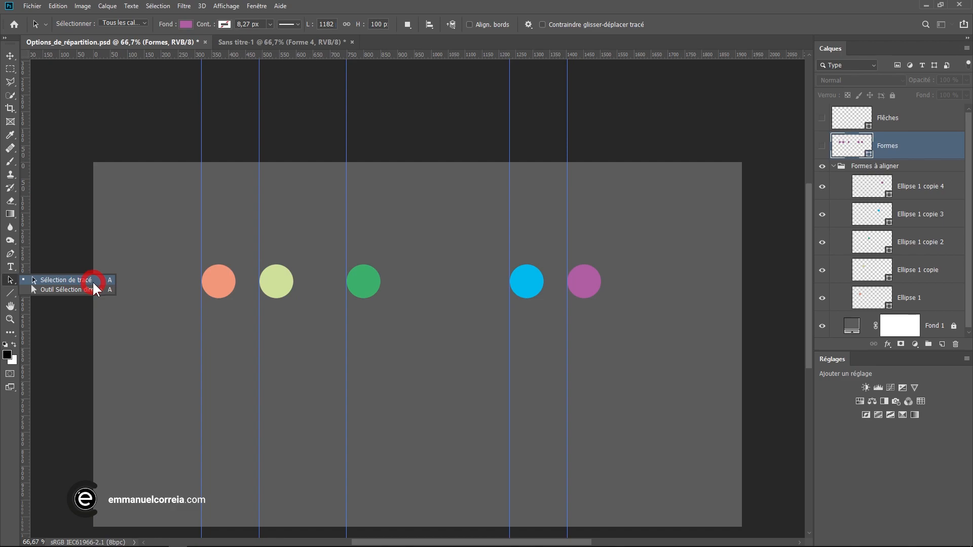
pyautogui.click(93, 284)
pyautogui.click(821, 147)
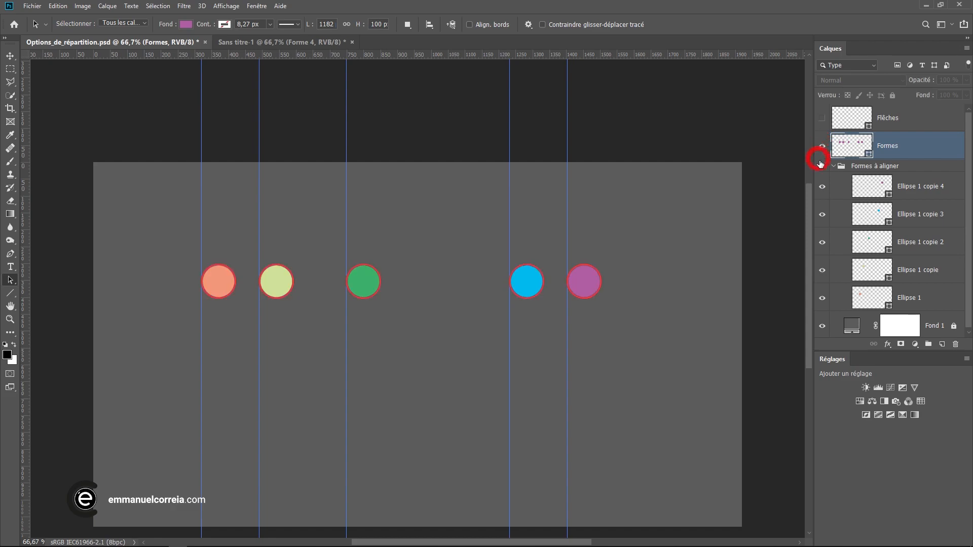
pyautogui.click(820, 165)
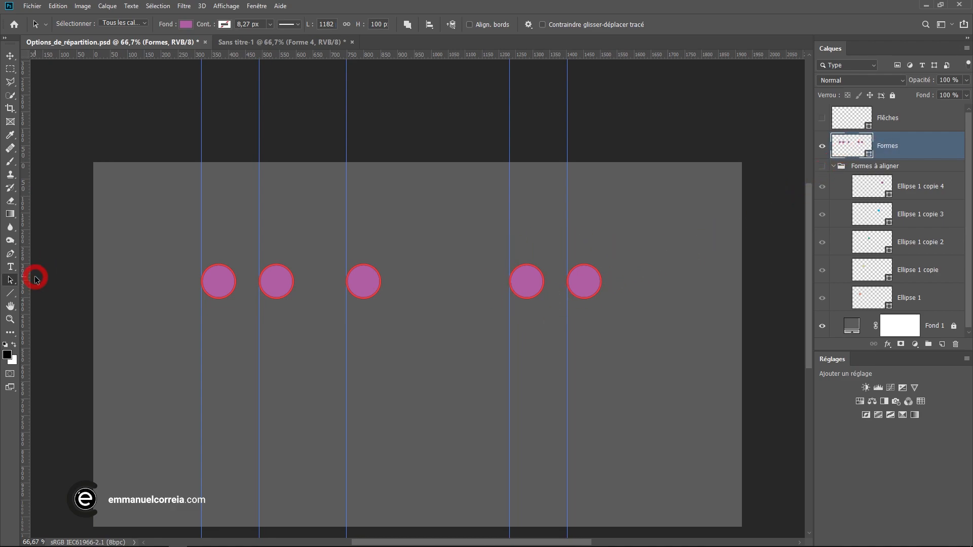
# Select all five circle paths on the Formes layer and review the path alignment and distribution options
pyautogui.click(430, 26)
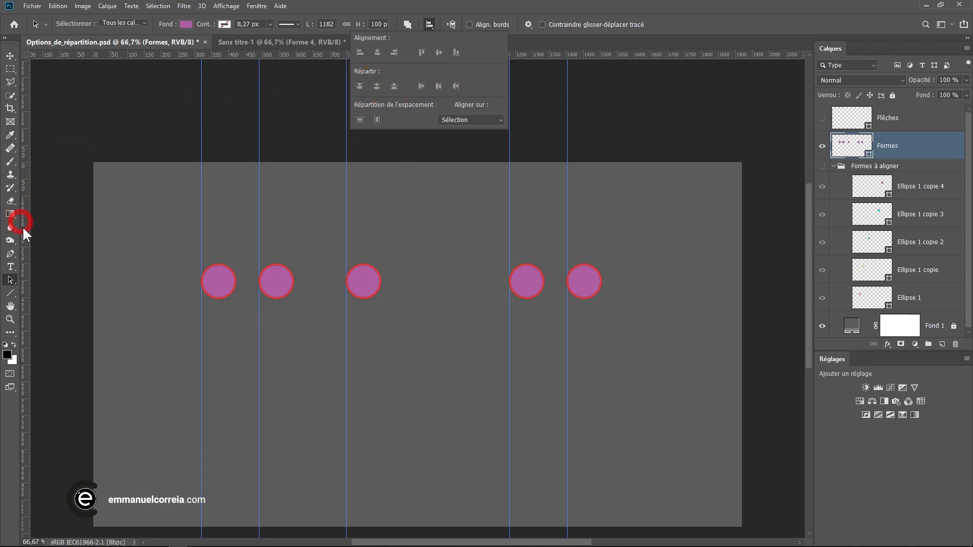
pyautogui.moveTo(182, 245); pyautogui.dragTo(661, 325)
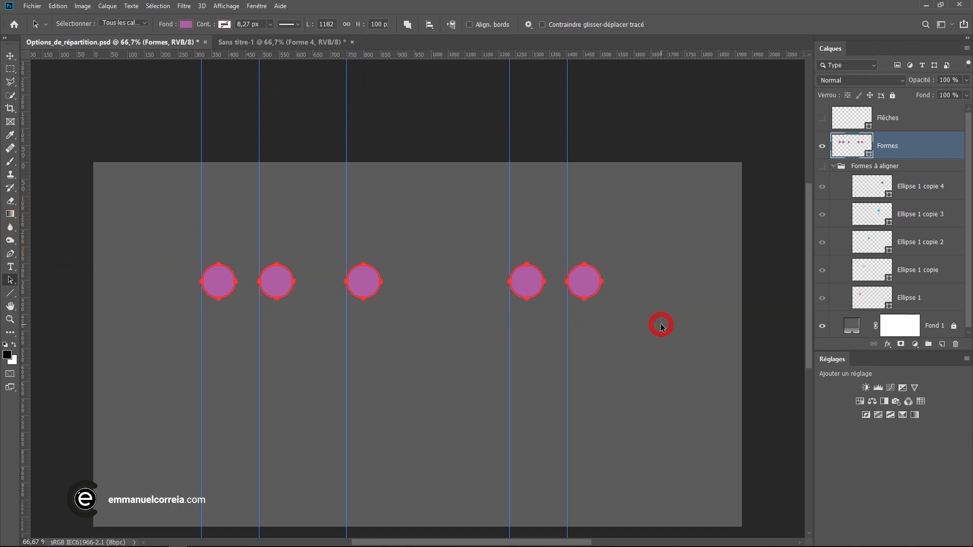
pyautogui.click(429, 25)
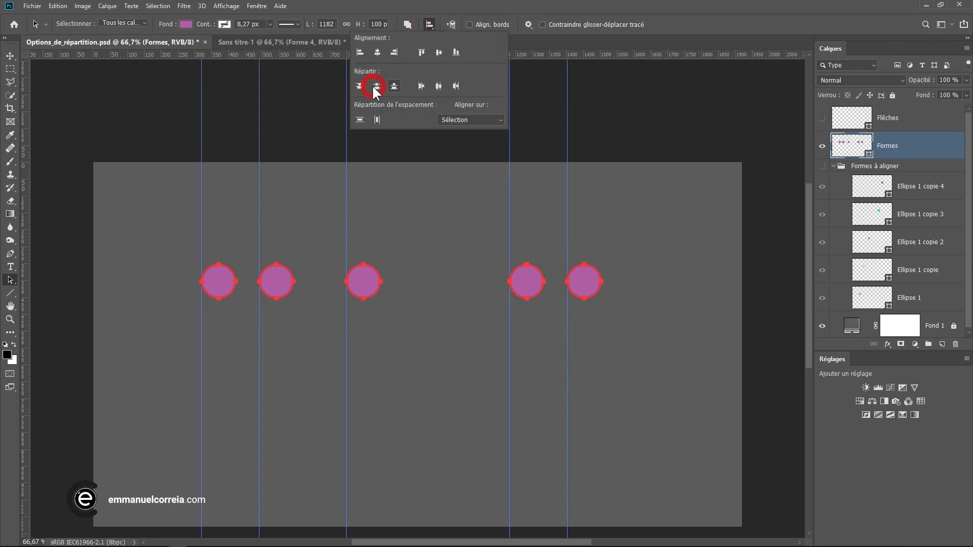
pyautogui.click(621, 7)
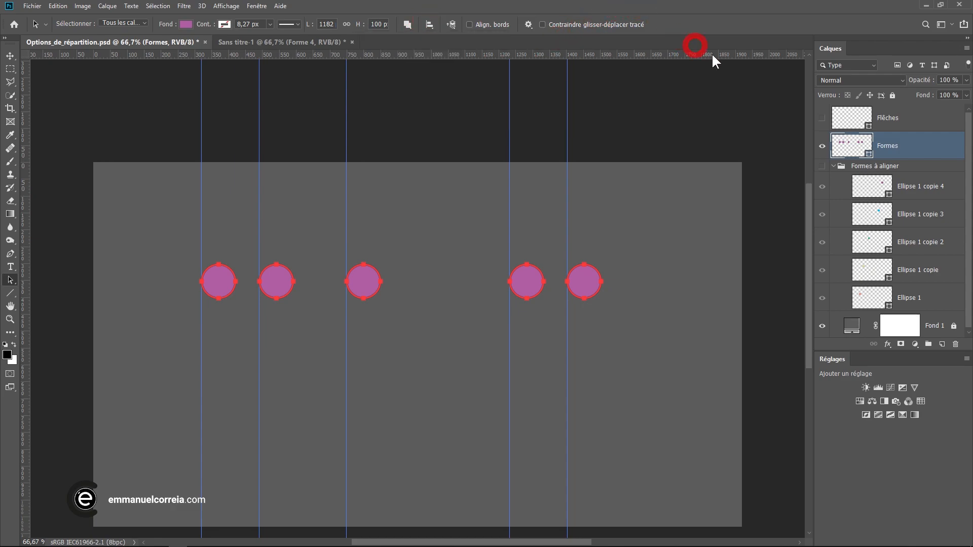
# Hide the Formes layer, show the Formes à aligner group and switch back to the Move tool
pyautogui.click(821, 147)
pyautogui.click(822, 166)
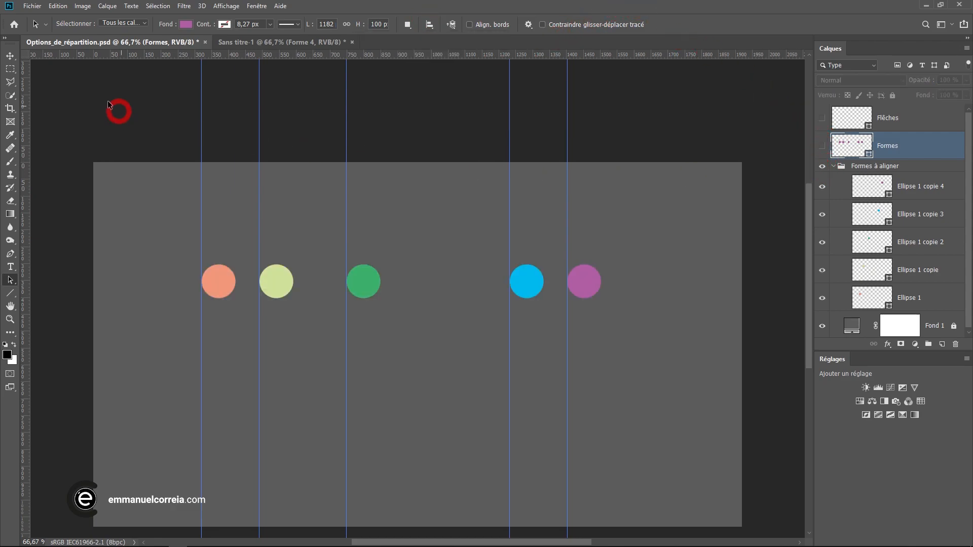
pyautogui.click(10, 56)
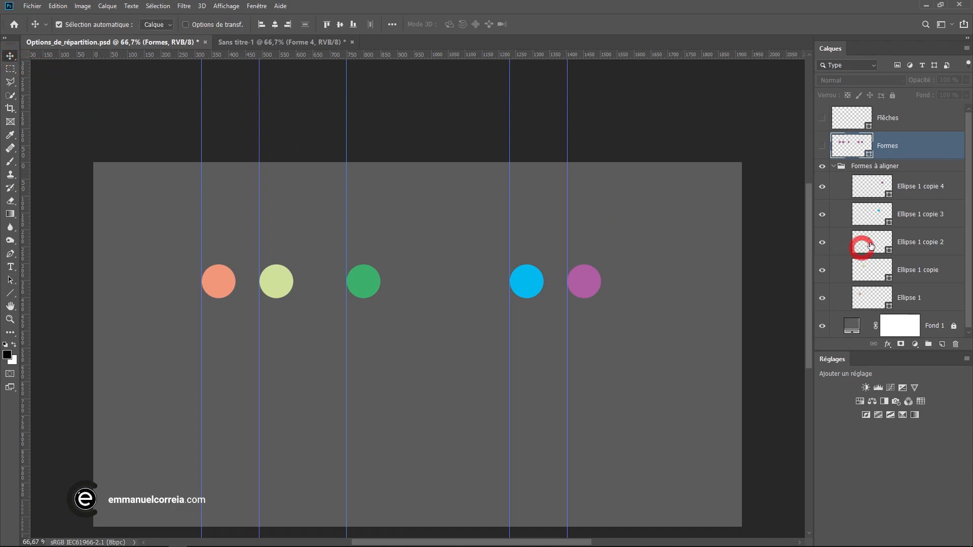
# Distribute the five layers from Ellipse 1 copie 4 to Ellipse 1 horizontally by their left edges
pyautogui.click(914, 195)
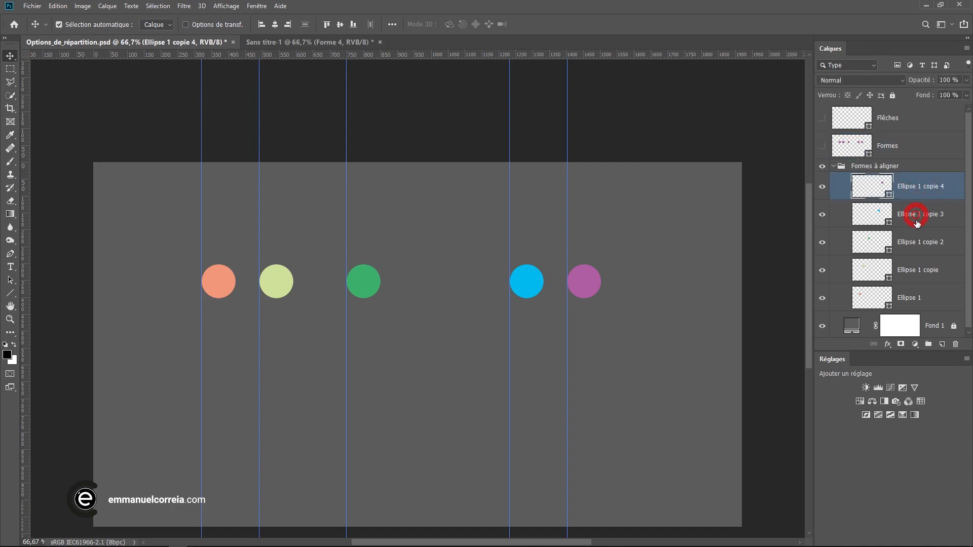
pyautogui.keyDown('shift'); pyautogui.click(931, 297); pyautogui.keyUp('shift')
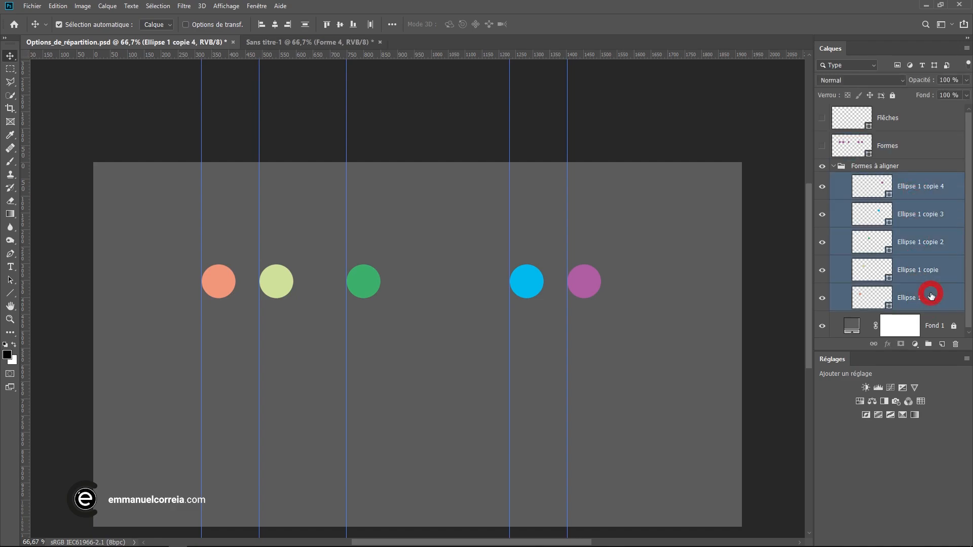
pyautogui.click(391, 25)
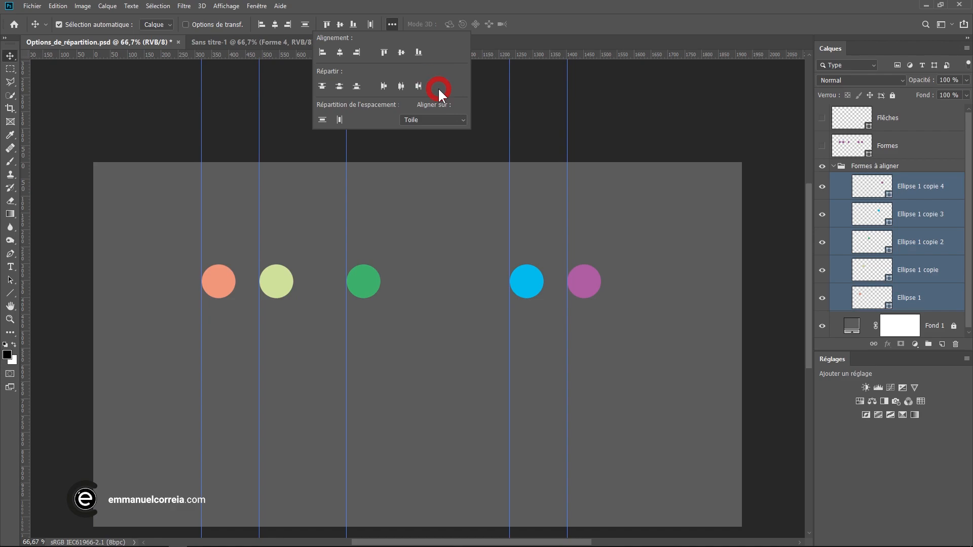
pyautogui.click(509, 10)
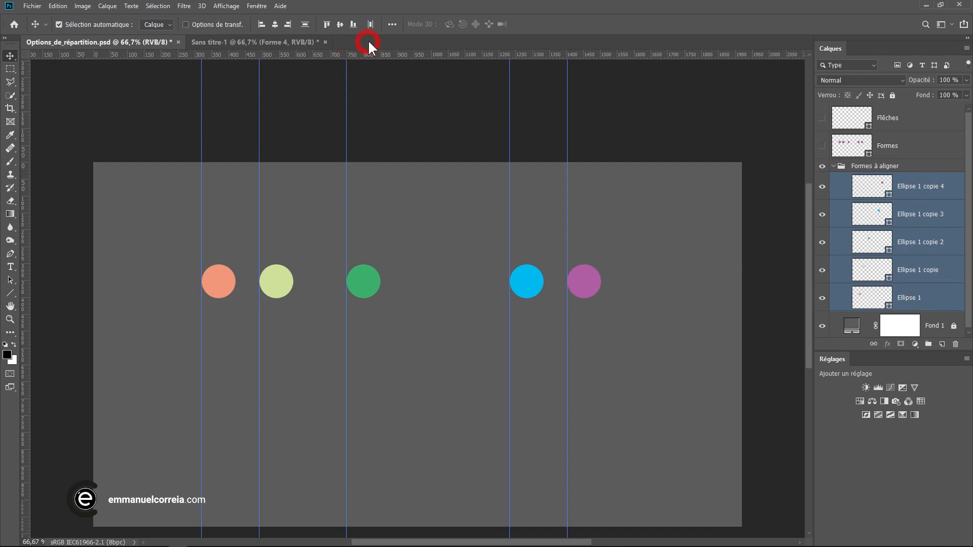
pyautogui.click(391, 24)
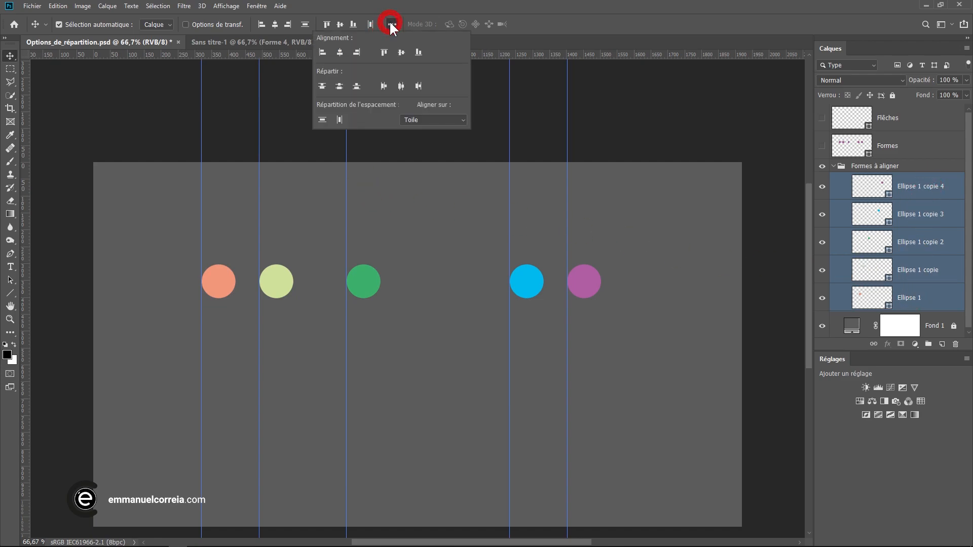
pyautogui.click(384, 85)
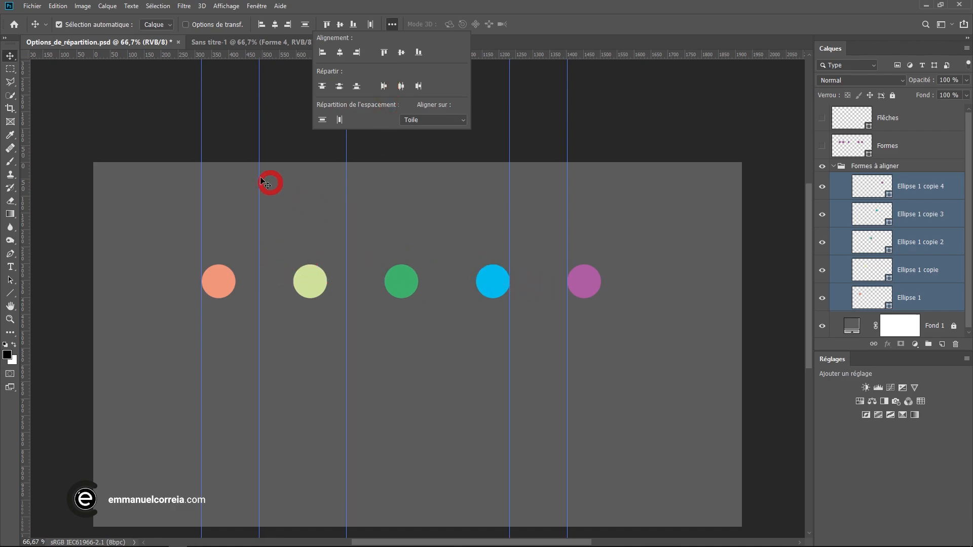
# Move the inner vertical guides onto the circles' left edges and show the Flèches arrow spanning the first two guides
pyautogui.click(14, 57)
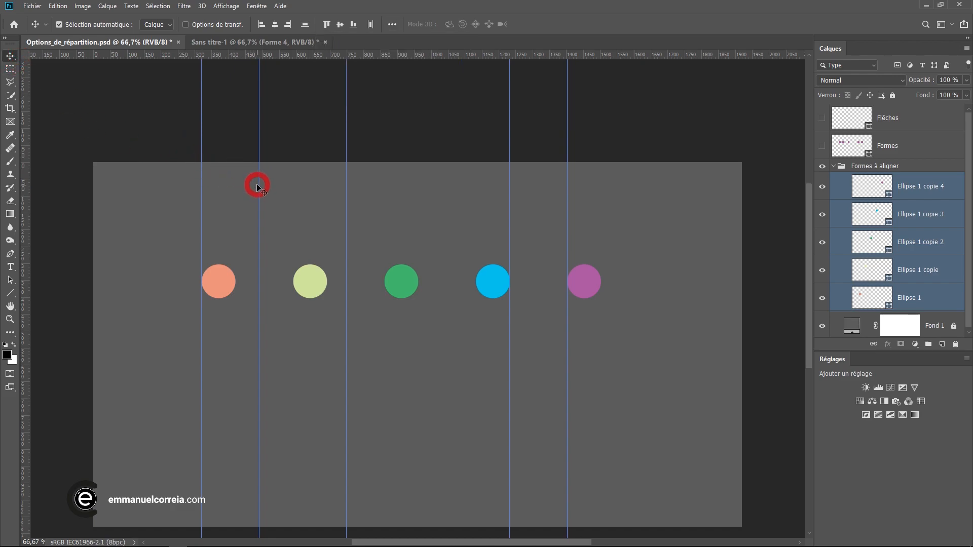
pyautogui.moveTo(259, 185); pyautogui.dragTo(384, 198)
pyautogui.moveTo(509, 216); pyautogui.dragTo(475, 217)
pyautogui.moveTo(568, 218); pyautogui.dragTo(569, 218)
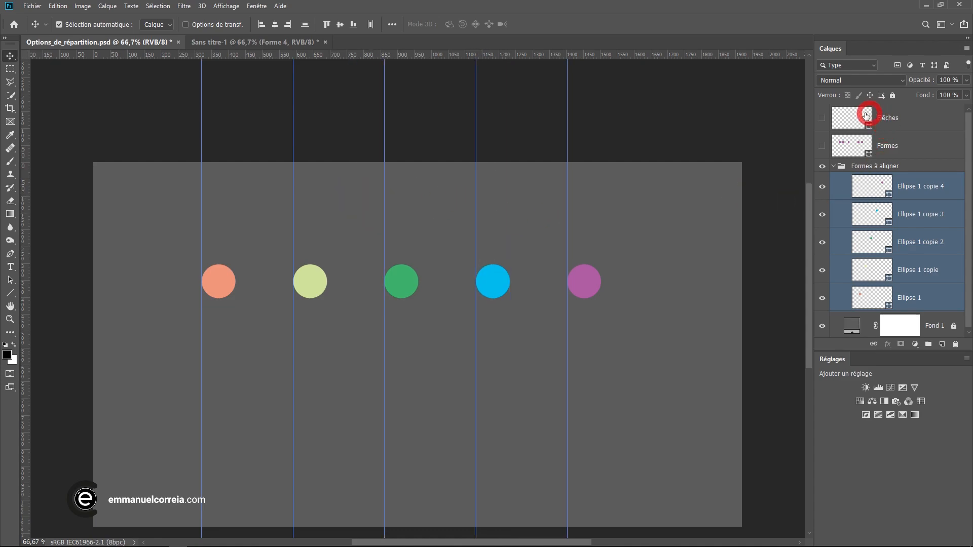
pyautogui.click(822, 118)
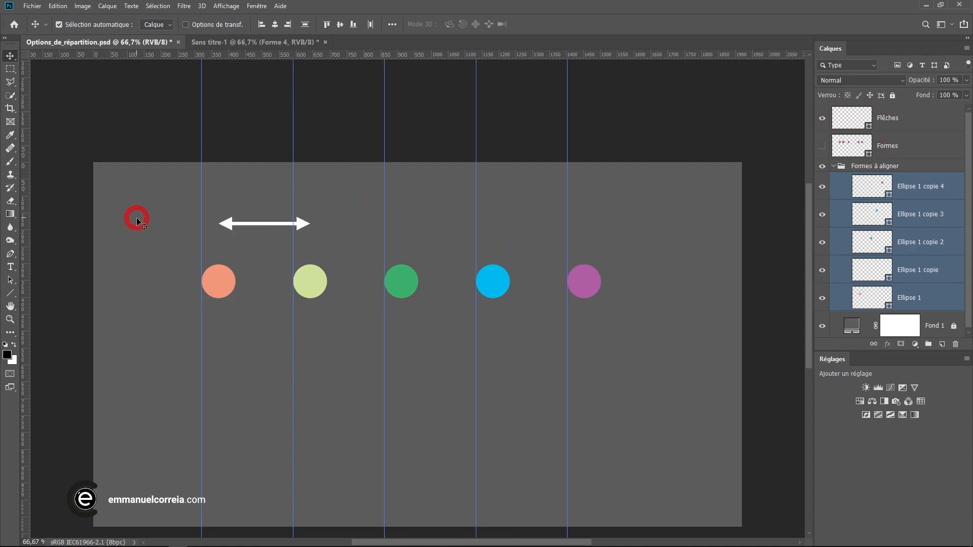
pyautogui.moveTo(229, 222); pyautogui.dragTo(209, 225)
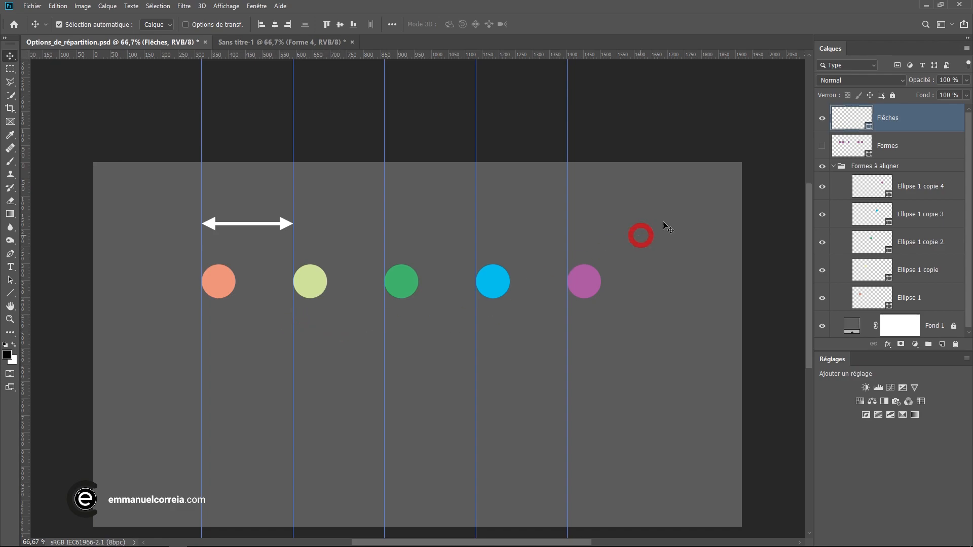
# Undo the arrow move, the guide moves and the left-edge distribution, and hide the Flèches layer
pyautogui.hotkey('ctrl', 'z')
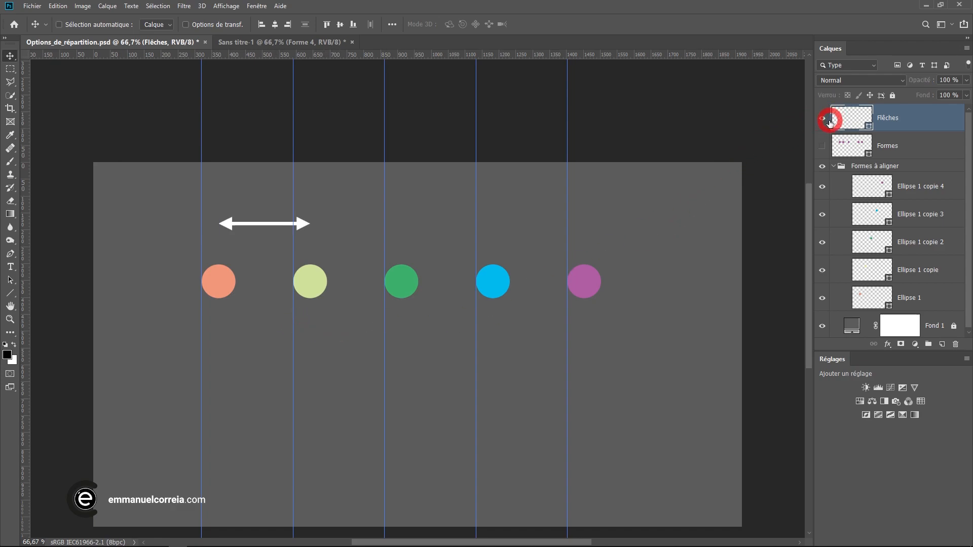
pyautogui.click(828, 123)
pyautogui.hotkey('ctrl', 'z')
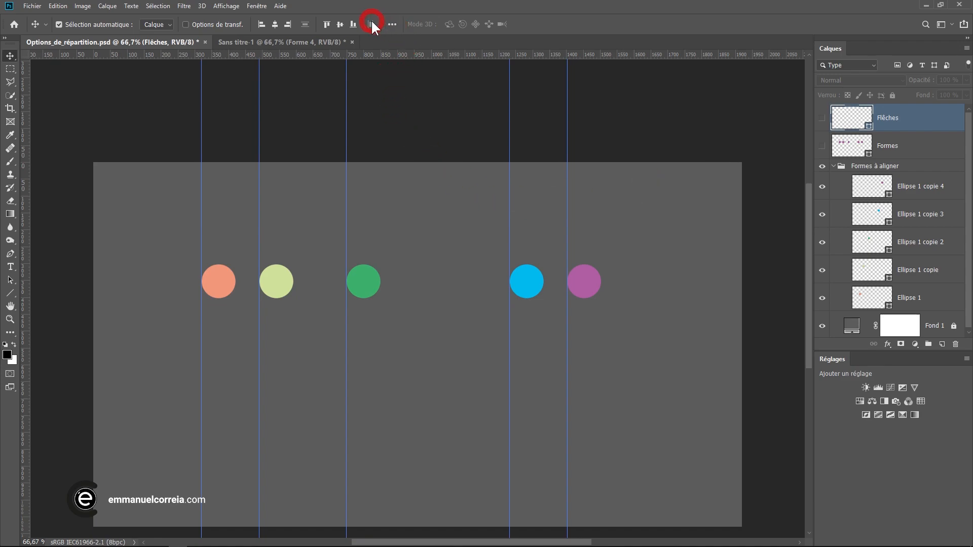
# Distribute the five ellipse layers in the Formes à aligner group by their horizontal centers
pyautogui.click(393, 25)
pyautogui.click(911, 207)
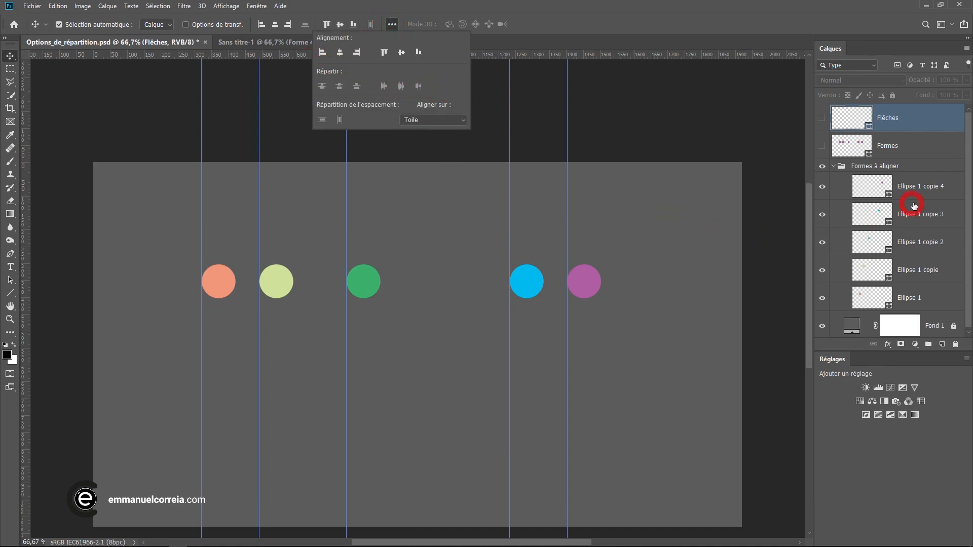
pyautogui.click(925, 196)
pyautogui.keyDown('shift'); pyautogui.click(919, 289); pyautogui.keyUp('shift')
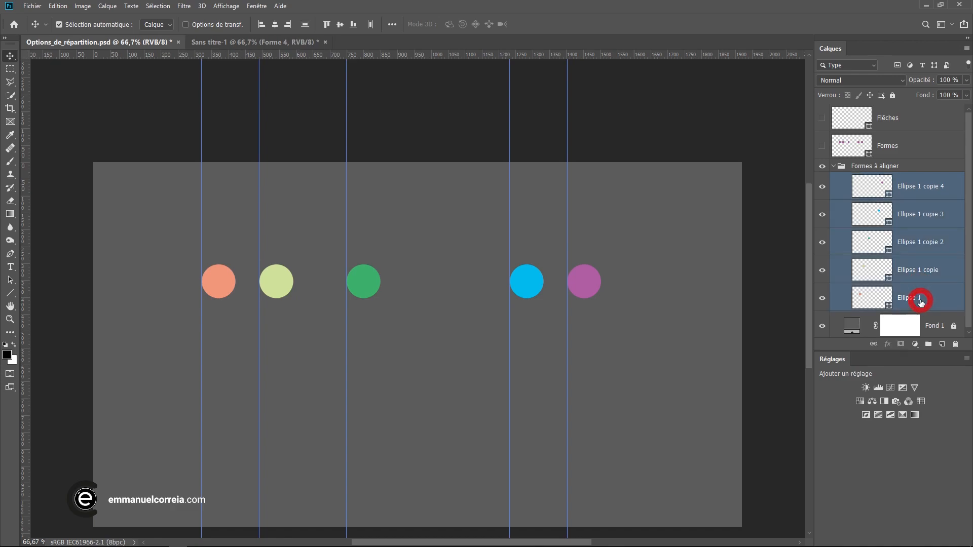
pyautogui.click(391, 25)
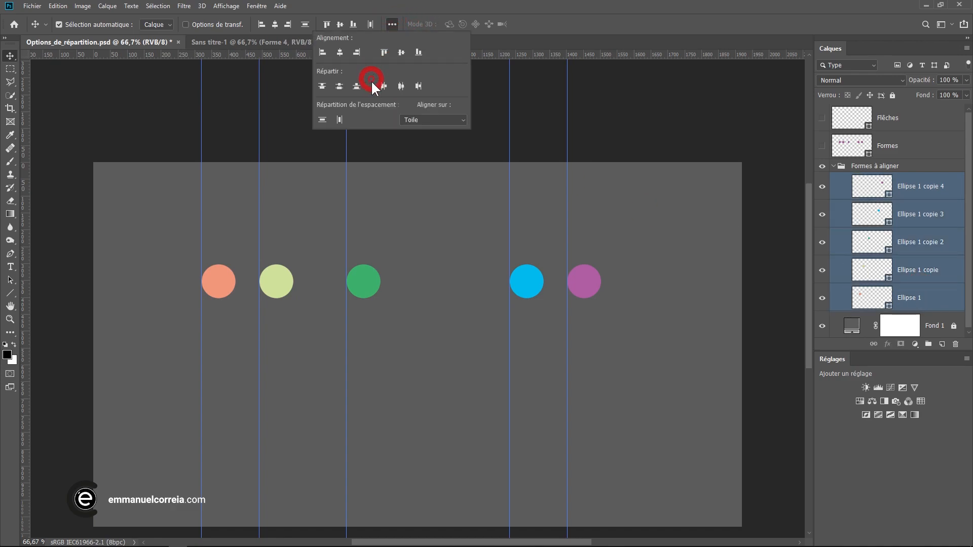
pyautogui.click(401, 86)
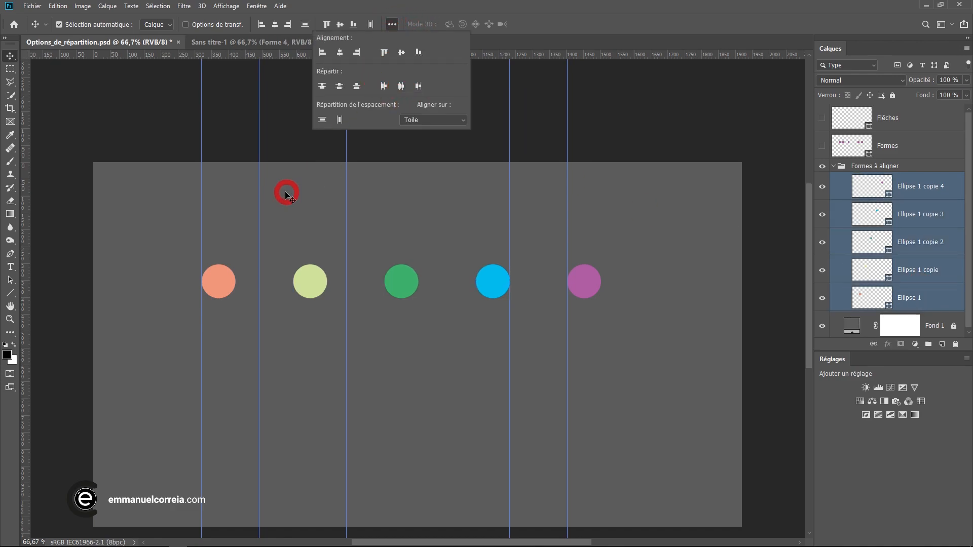
# Move the five vertical guides onto the circles' centers and show the Flèches arrow layer
pyautogui.moveTo(259, 199); pyautogui.dragTo(401, 210)
pyautogui.moveTo(509, 215); pyautogui.dragTo(492, 217)
pyautogui.moveTo(293, 210); pyautogui.dragTo(309, 210)
pyautogui.moveTo(202, 213); pyautogui.dragTo(218, 213)
pyautogui.moveTo(563, 234); pyautogui.dragTo(580, 235)
pyautogui.click(822, 118)
pyautogui.click(443, 193)
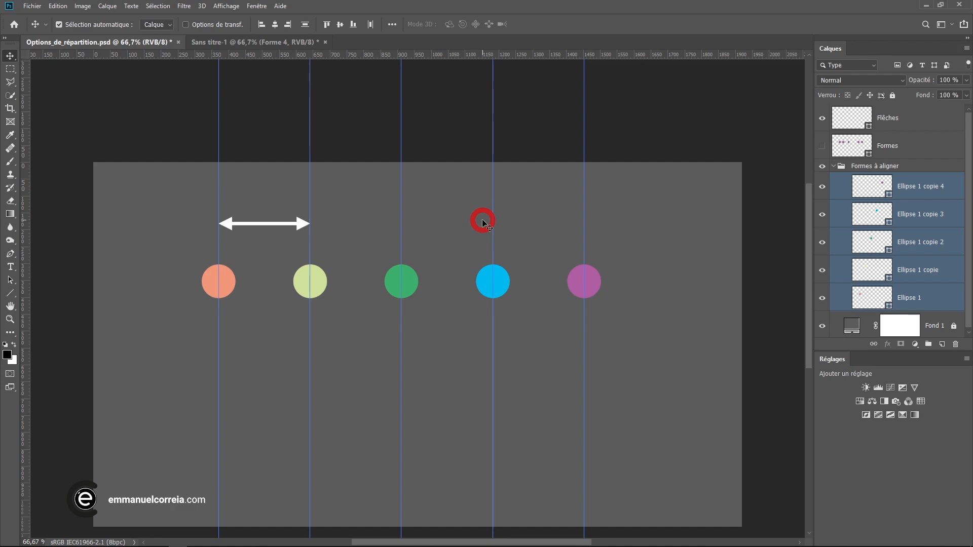
# Undo the arrow layer display, the guide moves and the horizontal center distribution
pyautogui.hotkey('ctrl', 'z')
pyautogui.hotkey('ctrl', 'z')
pyautogui.hotkey('ctrl', 'z')
pyautogui.hotkey('ctrl', 'z')
pyautogui.hotkey('ctrl', 'z')
pyautogui.hotkey('ctrl', 'z')
pyautogui.hotkey('ctrl', 'z')
pyautogui.hotkey('ctrl', 'z')
pyautogui.hotkey('ctrl', 'z')
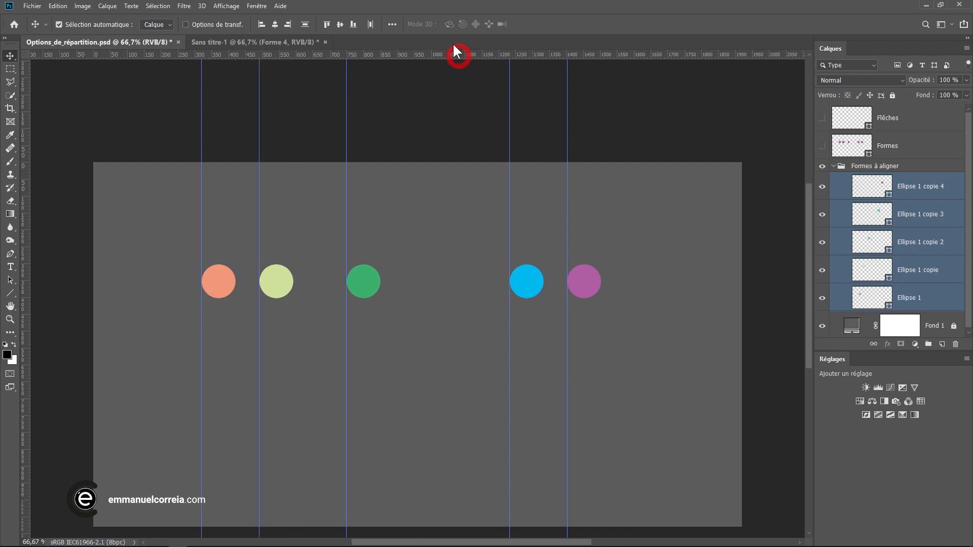
# Distribute the five selected ellipse layers horizontally by their right edges
pyautogui.click(392, 24)
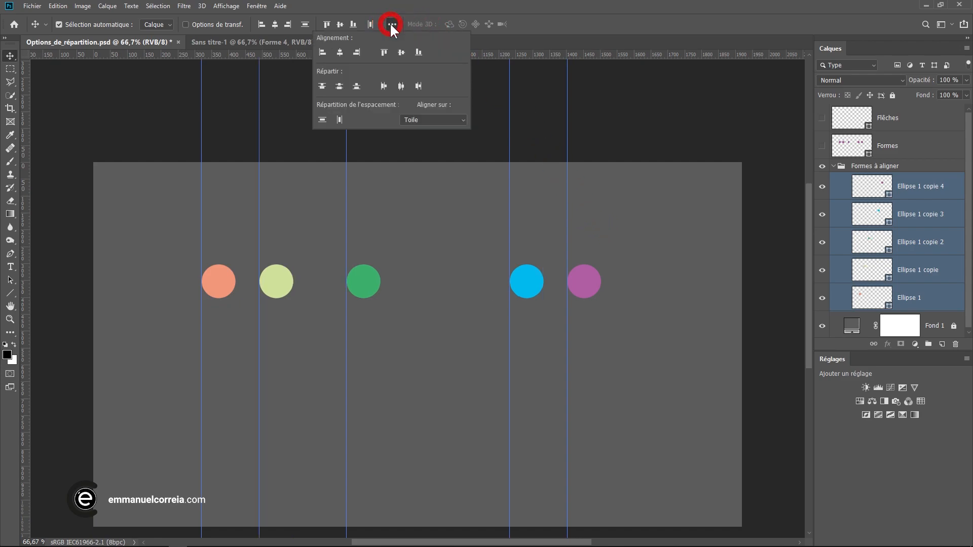
pyautogui.click(417, 86)
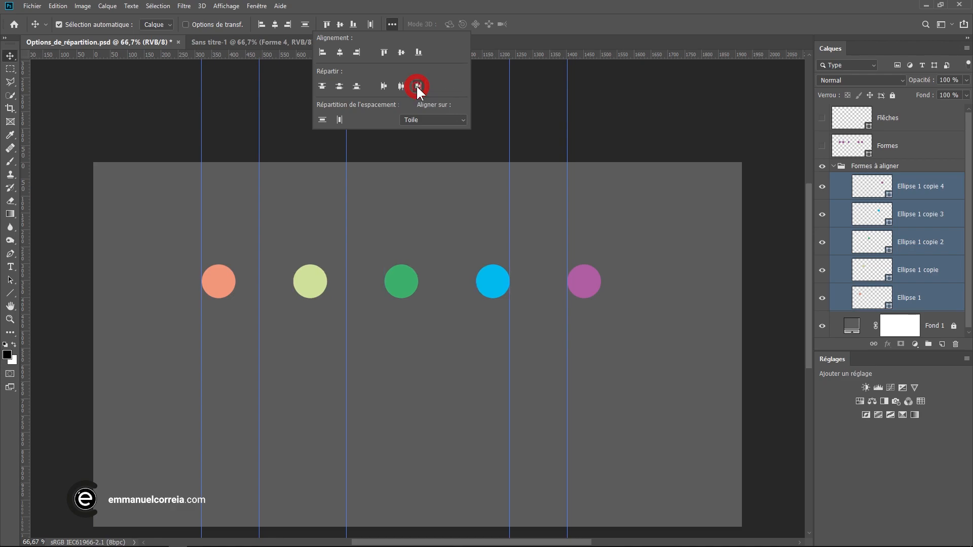
# Move the vertical guides to the circles' right edges and show the Flèches arrow spanning the first two guides
pyautogui.moveTo(568, 231); pyautogui.dragTo(600, 233)
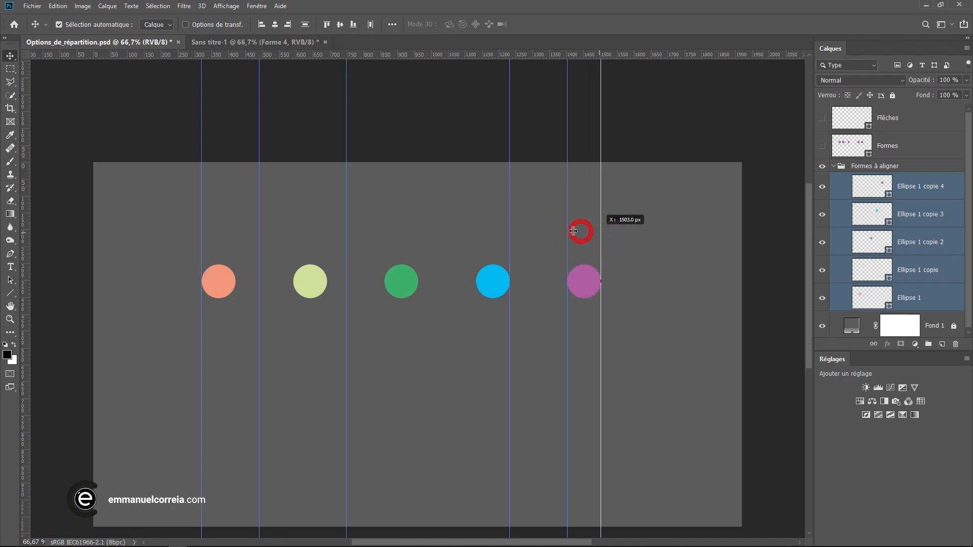
pyautogui.moveTo(346, 206); pyautogui.dragTo(413, 212)
pyautogui.moveTo(258, 203); pyautogui.dragTo(327, 204)
pyautogui.moveTo(201, 204); pyautogui.dragTo(235, 205)
pyautogui.click(822, 117)
pyautogui.moveTo(298, 223); pyautogui.dragTo(315, 223)
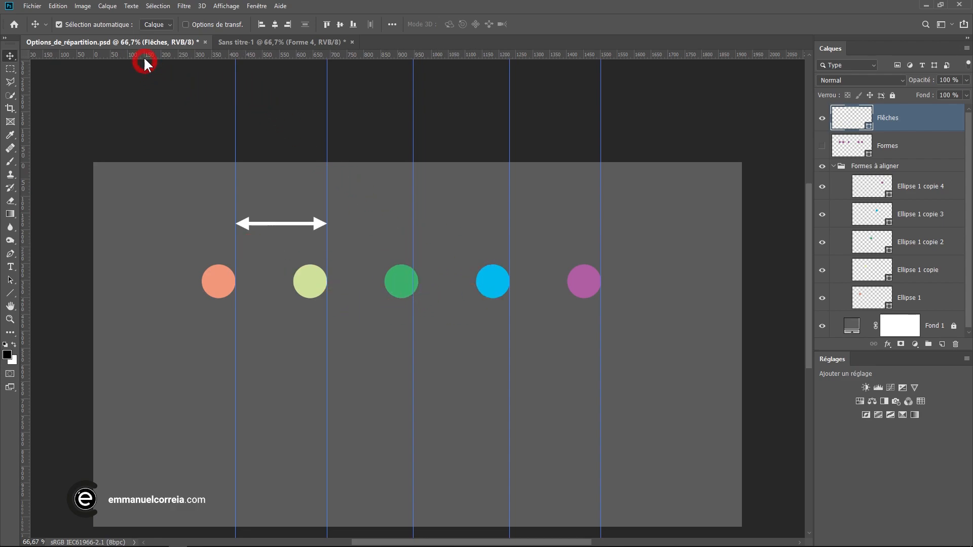
# Switch to the Sans titre-1 document and distribute the Ellipse 1 and Forme 1 to Forme 4 layers horizontally by their left edges
pyautogui.click(258, 42)
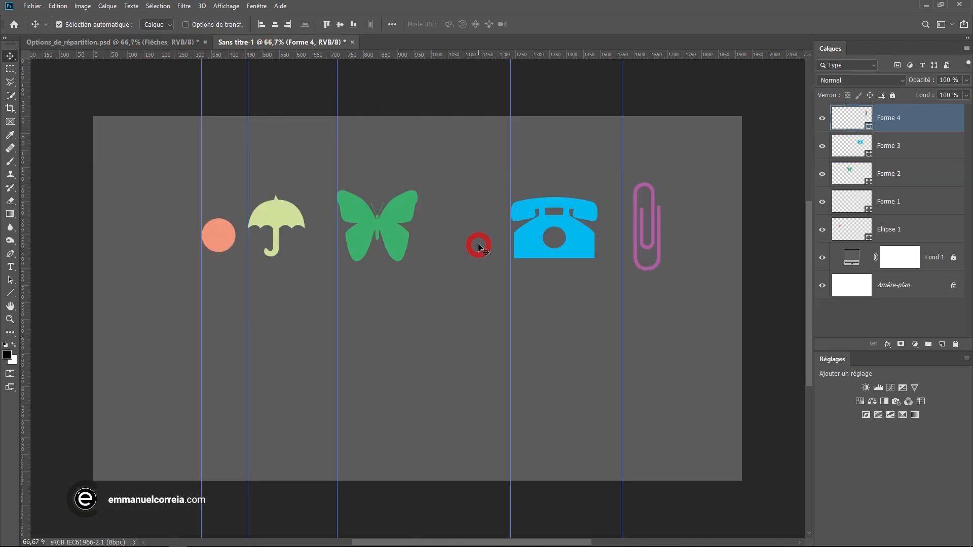
pyautogui.scroll(2, 480, 242)
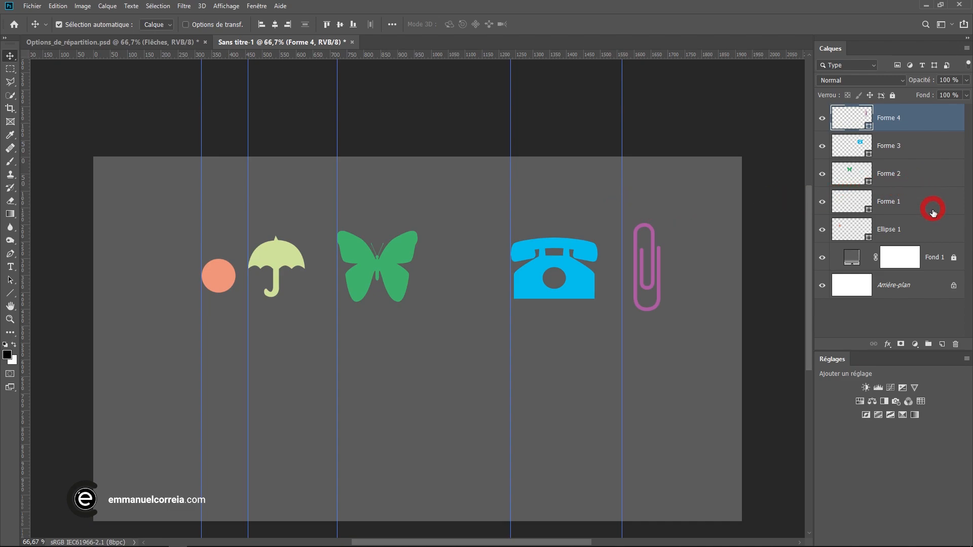
pyautogui.keyDown('shift'); pyautogui.click(925, 240); pyautogui.keyUp('shift')
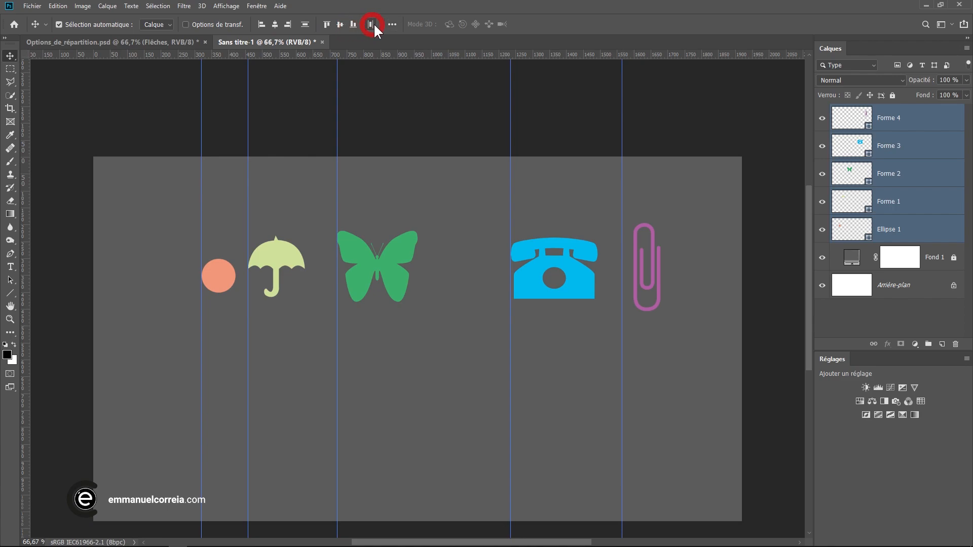
pyautogui.click(392, 25)
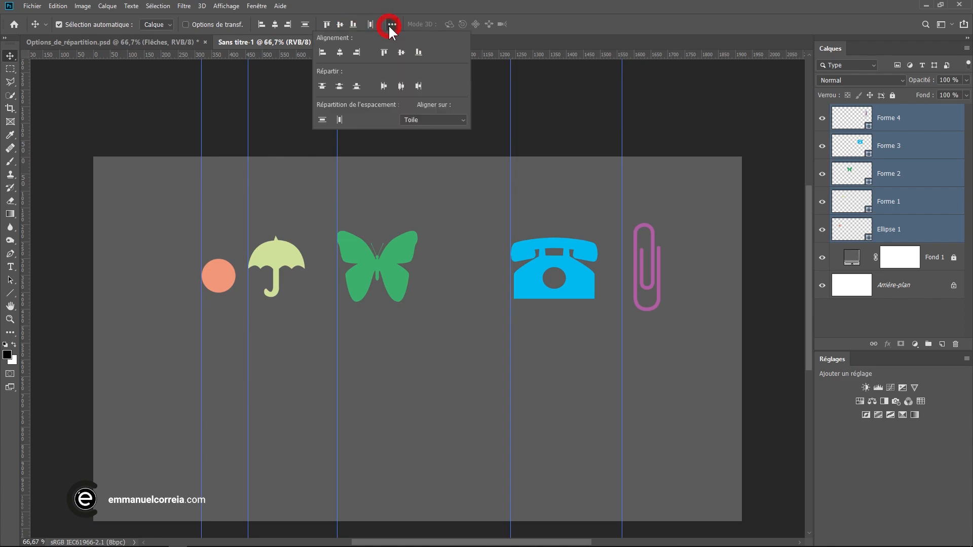
pyautogui.click(384, 86)
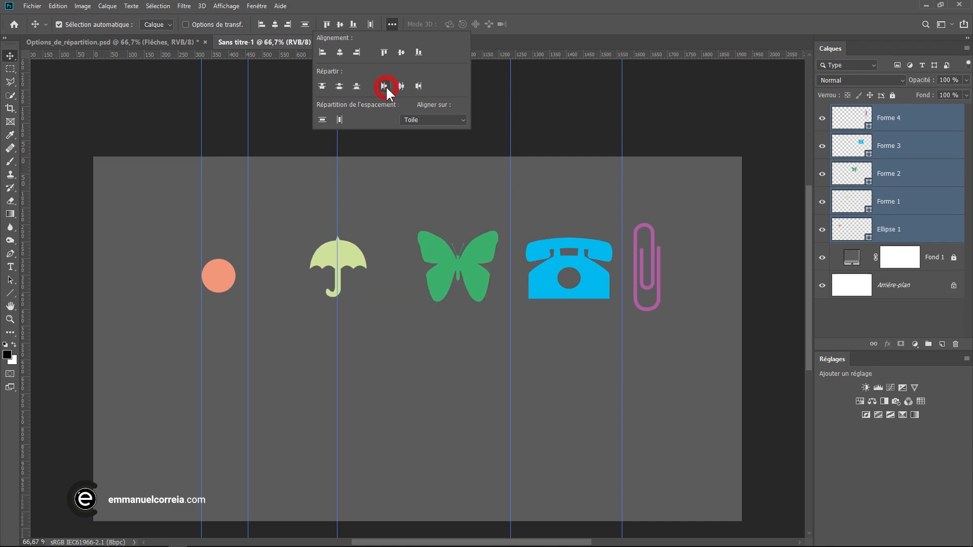
# Move the guides to the left edges of the umbrella, butterfly, telephone and paperclip, and add the Flèches arrow between the first two guides
pyautogui.click(621, 211)
pyautogui.moveTo(621, 211); pyautogui.dragTo(634, 210)
pyautogui.moveTo(512, 188); pyautogui.dragTo(526, 189)
pyautogui.click(339, 179)
pyautogui.moveTo(338, 179); pyautogui.dragTo(417, 185)
pyautogui.moveTo(247, 187); pyautogui.dragTo(307, 188)
pyautogui.click(902, 118)
pyautogui.keyDown('shift'); pyautogui.click(902, 230); pyautogui.keyUp('shift')
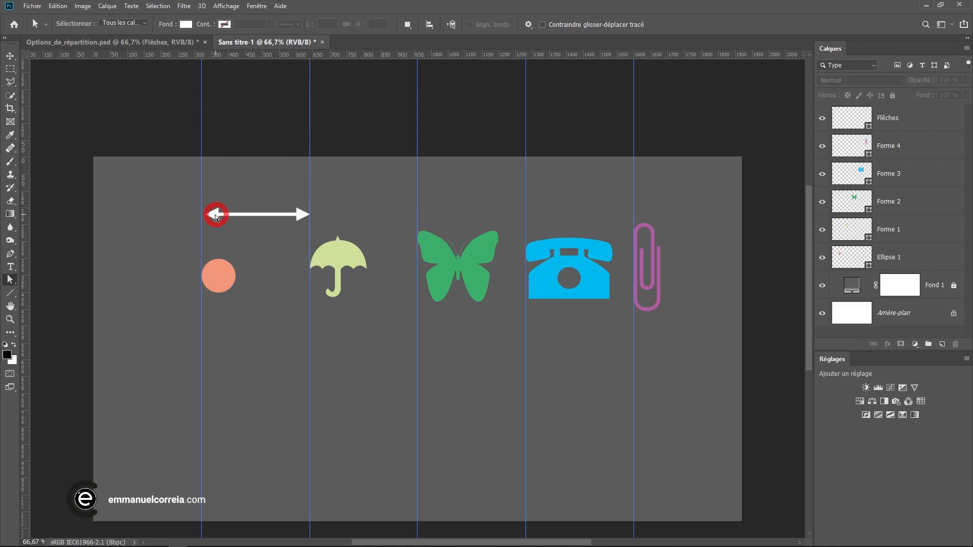
# Undo the left-edge distribution and its guide moves, and distribute the five shape layers horizontally by their centers
pyautogui.press('v')
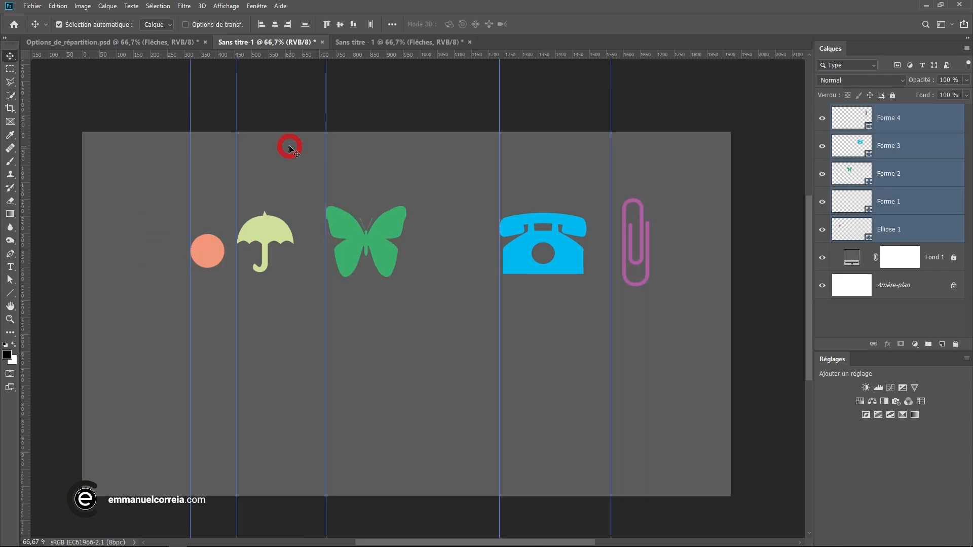
pyautogui.click(394, 24)
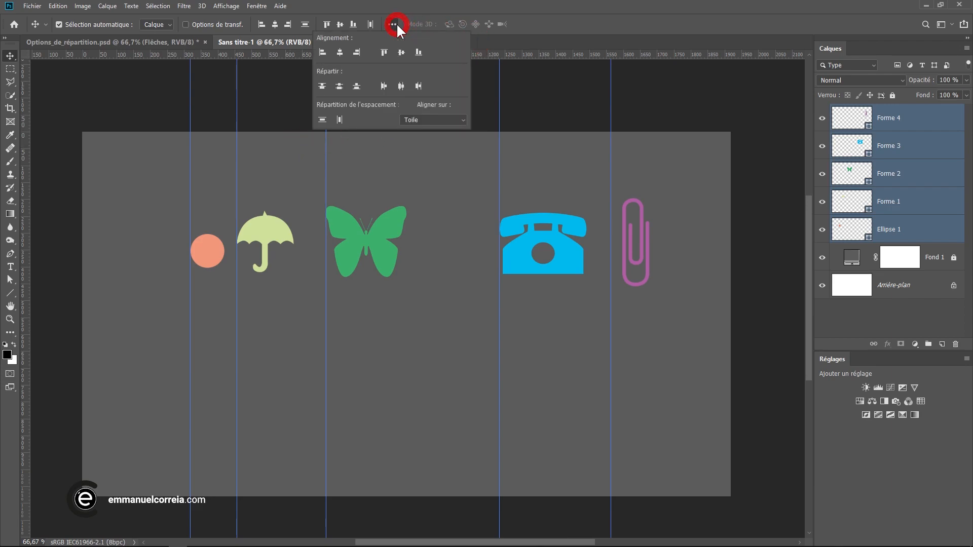
pyautogui.click(401, 85)
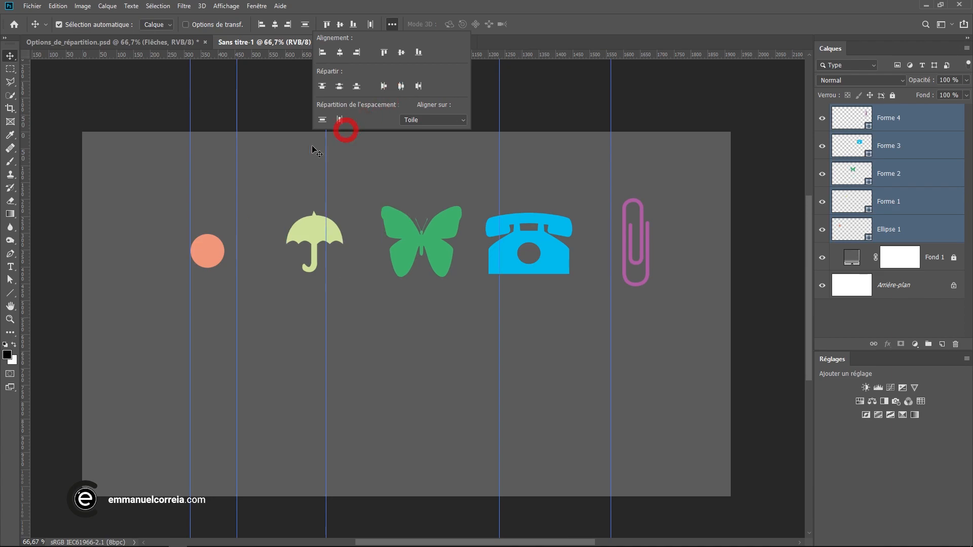
# Move the five vertical guides onto the shapes' centers and paste the Flèches arrow between the umbrella and butterfly guides
pyautogui.moveTo(193, 173); pyautogui.dragTo(314, 174)
pyautogui.click(234, 177)
pyautogui.click(915, 121)
pyautogui.keyDown('shift'); pyautogui.click(914, 230); pyautogui.keyUp('shift')
pyautogui.moveTo(325, 173); pyautogui.dragTo(420, 173)
pyautogui.moveTo(499, 171); pyautogui.dragTo(505, 171)
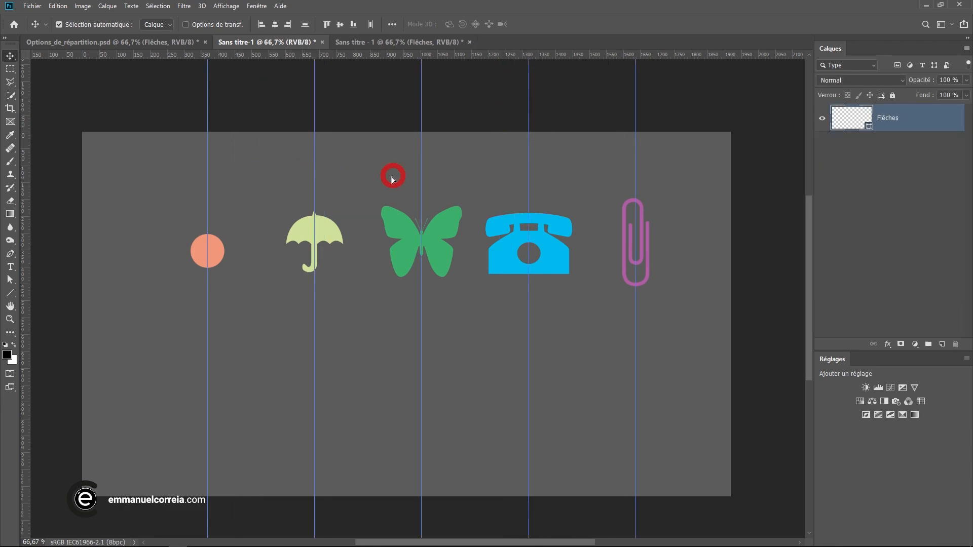
pyautogui.hotkey('ctrl', 'v')
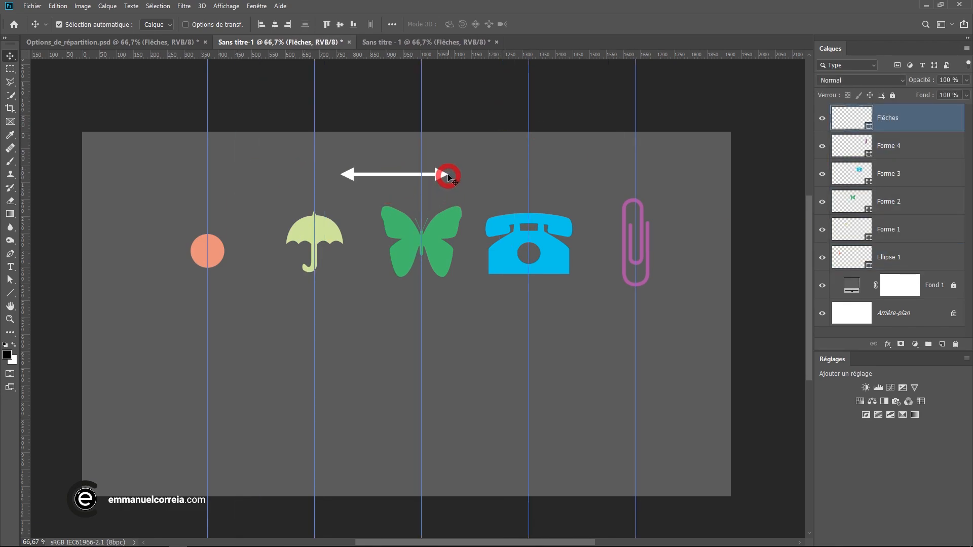
pyautogui.moveTo(441, 176); pyautogui.dragTo(416, 175)
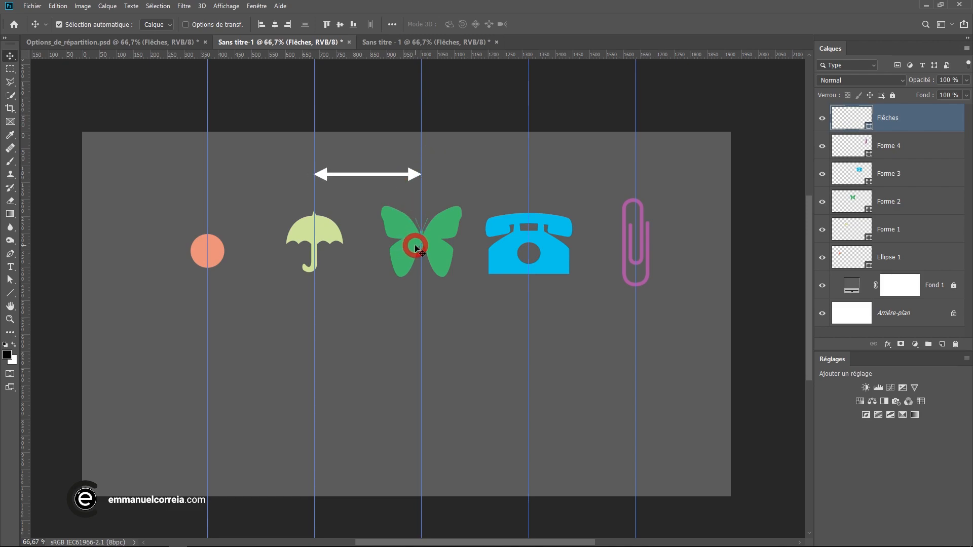
# Examine up close how the arrow's tips meet the umbrella and butterfly guides, and compare the spacing between the shapes' centers
pyautogui.keyDown('ctrl'); pyautogui.click(391, 191); pyautogui.keyUp('ctrl')
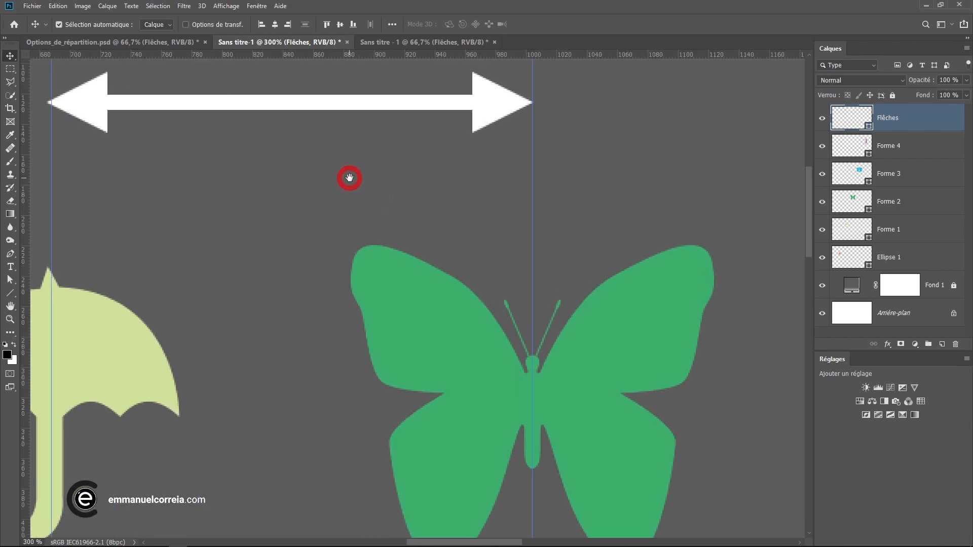
pyautogui.scroll(-4, 346, 178)
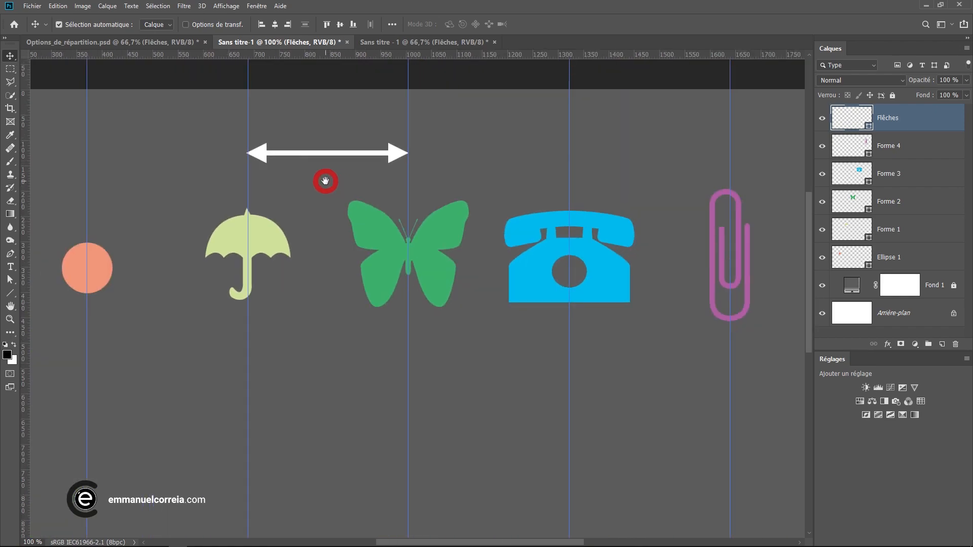
pyautogui.keyDown('ctrl'); pyautogui.click(267, 174); pyautogui.keyUp('ctrl')
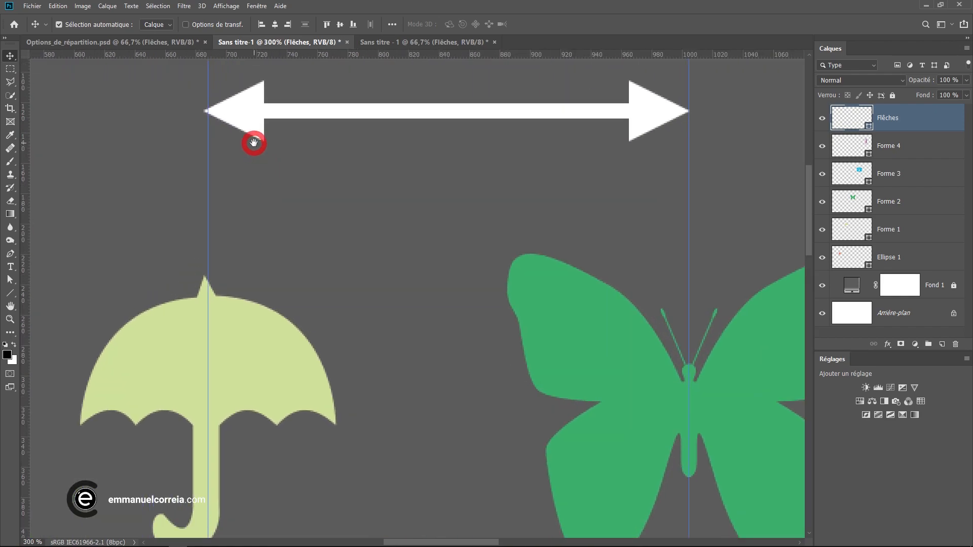
pyautogui.moveTo(255, 140); pyautogui.dragTo(262, 182)
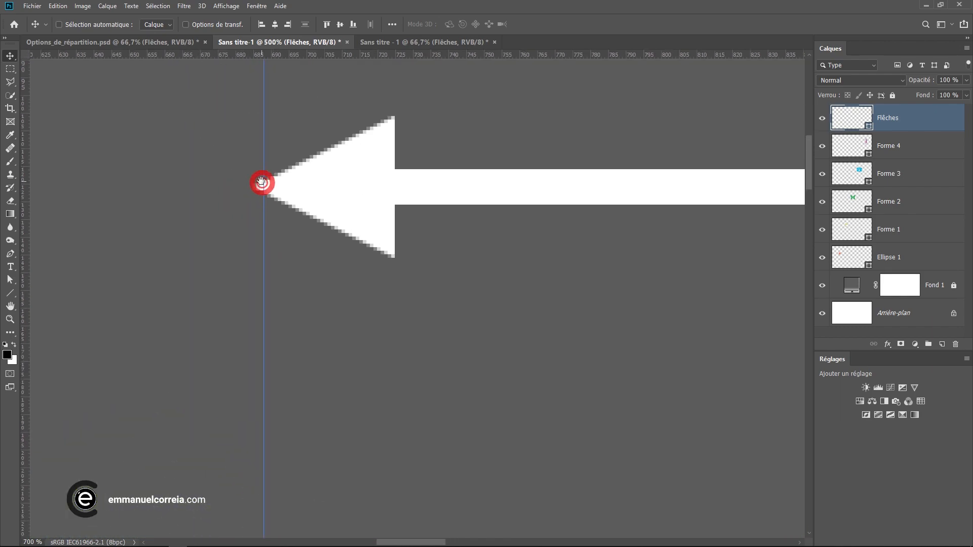
pyautogui.keyDown('ctrl'); pyautogui.keyDown('alt'); pyautogui.click(357, 241); pyautogui.keyUp('alt'); pyautogui.keyUp('ctrl')
pyautogui.moveTo(357, 242); pyautogui.dragTo(281, 148)
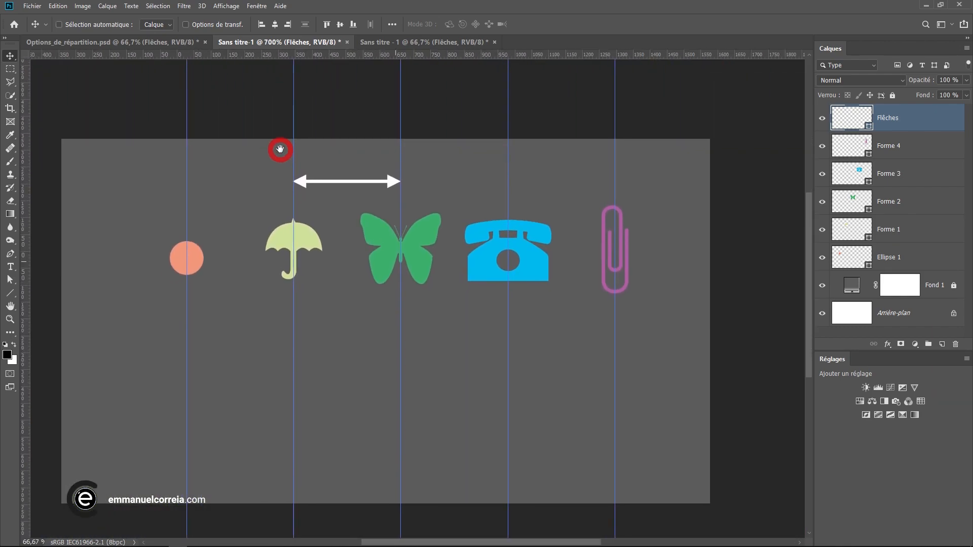
pyautogui.moveTo(389, 226); pyautogui.dragTo(220, 189)
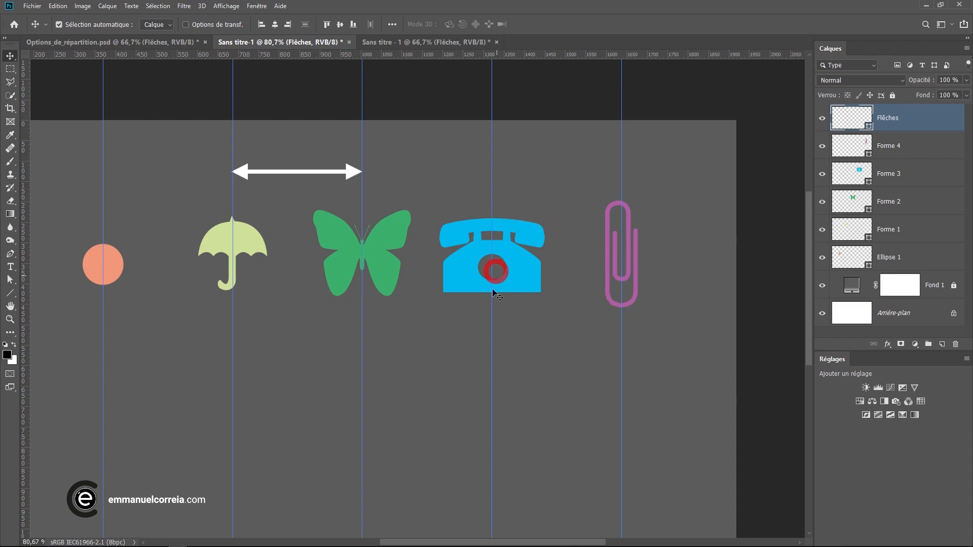
pyautogui.moveTo(272, 254); pyautogui.dragTo(307, 250)
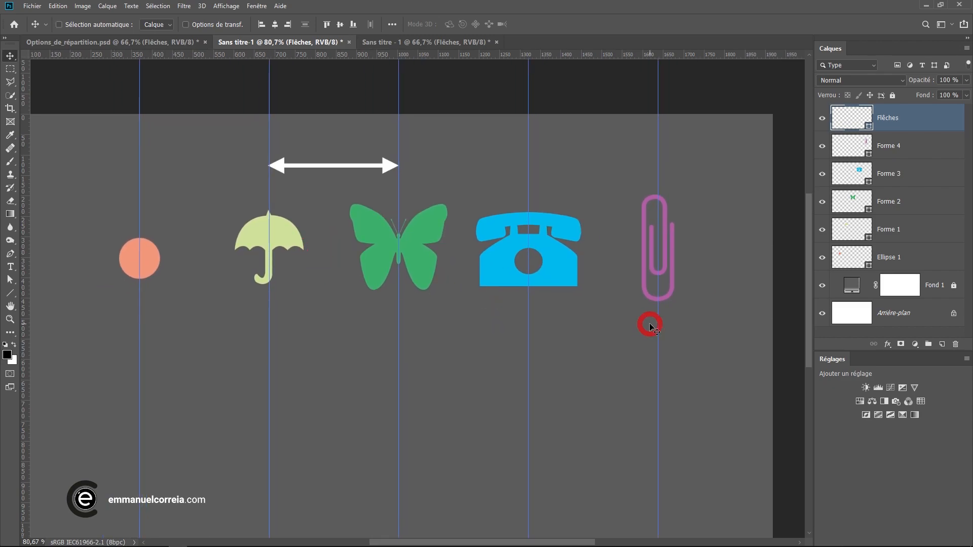
# Undo the center distribution with its guides and arrow, and distribute the five shape layers horizontally by their right edges
pyautogui.keyDown('shift'); pyautogui.click(887, 234); pyautogui.keyUp('shift')
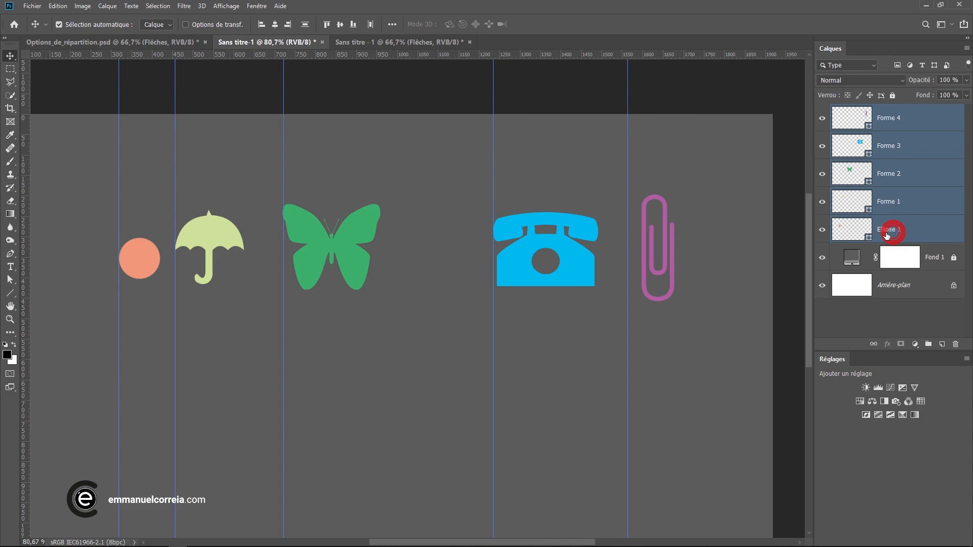
pyautogui.click(391, 24)
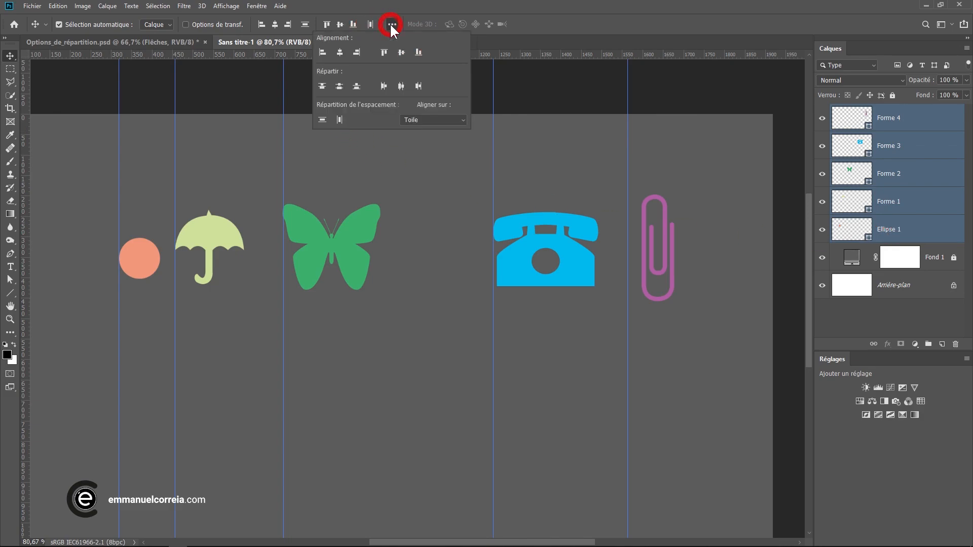
pyautogui.click(418, 86)
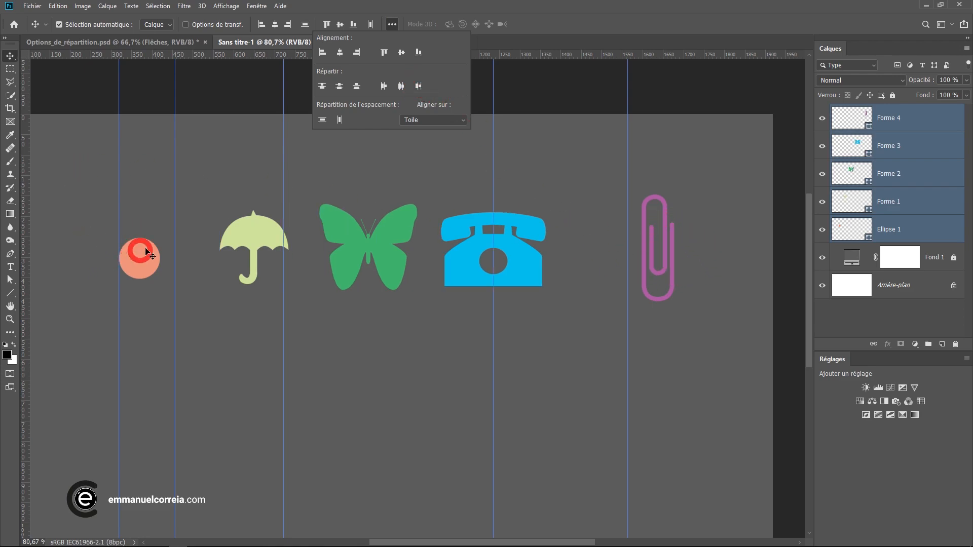
pyautogui.click(557, 6)
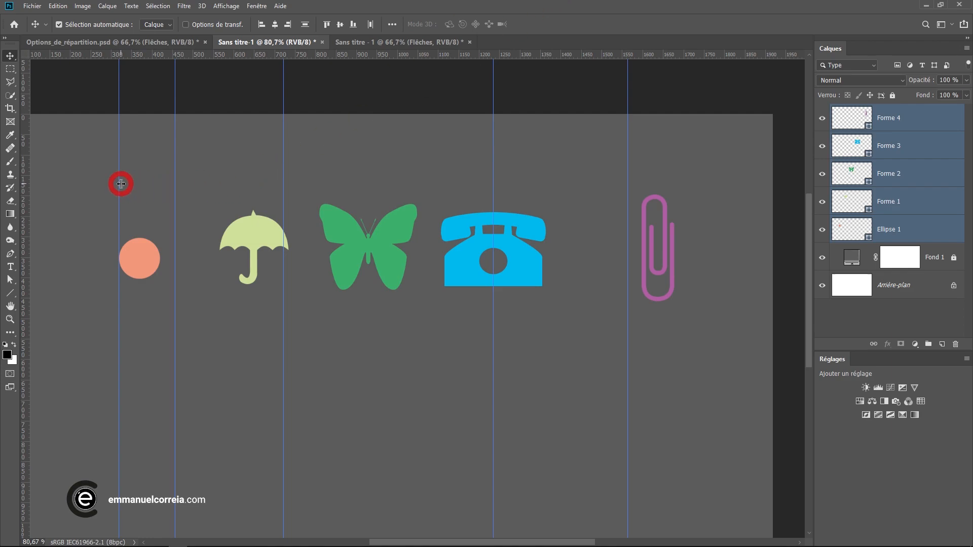
# Move the five vertical guides to the right edges of the circle, umbrella, butterfly, telephone and paperclip
pyautogui.moveTo(628, 219); pyautogui.dragTo(674, 221)
pyautogui.moveTo(492, 166); pyautogui.dragTo(541, 177)
pyautogui.moveTo(304, 167); pyautogui.dragTo(417, 180)
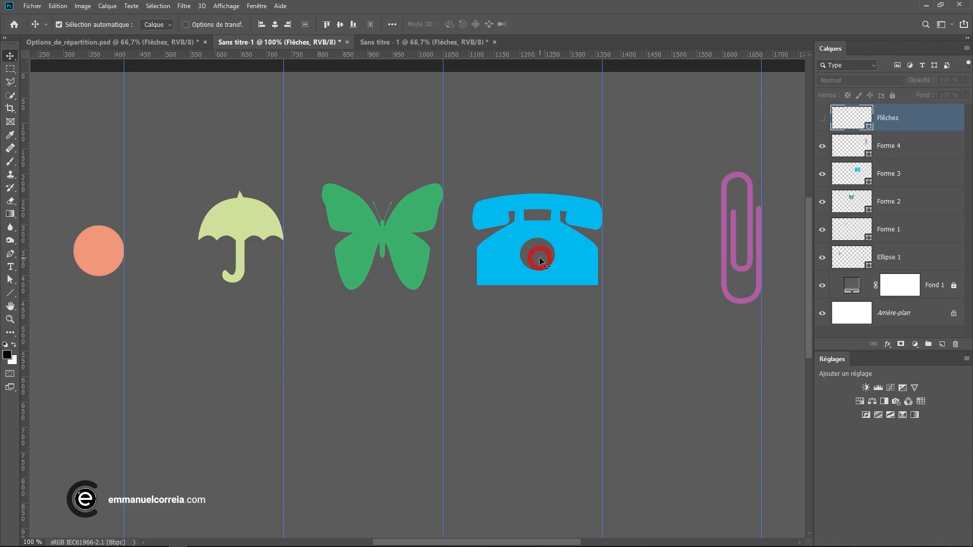
pyautogui.scroll(-1, 541, 261)
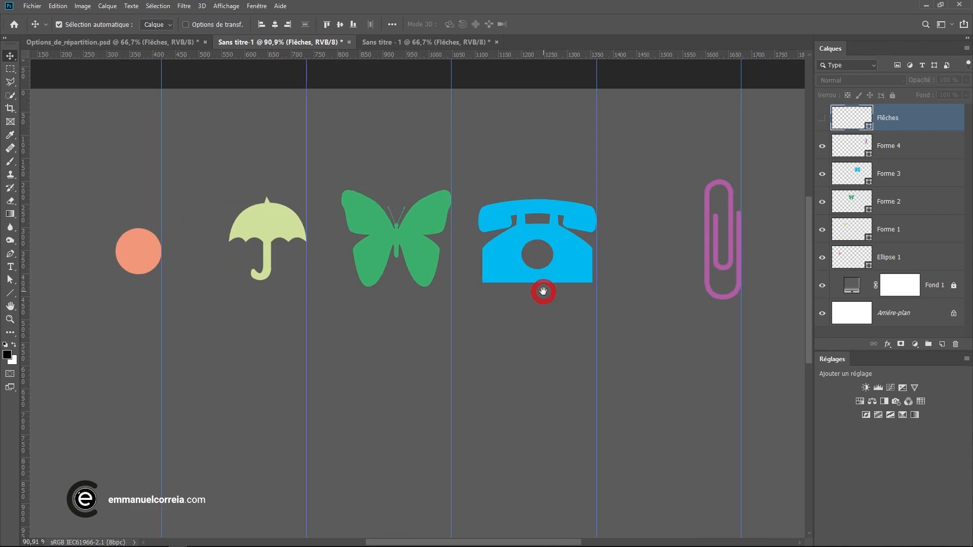
pyautogui.moveTo(543, 291); pyautogui.dragTo(535, 273)
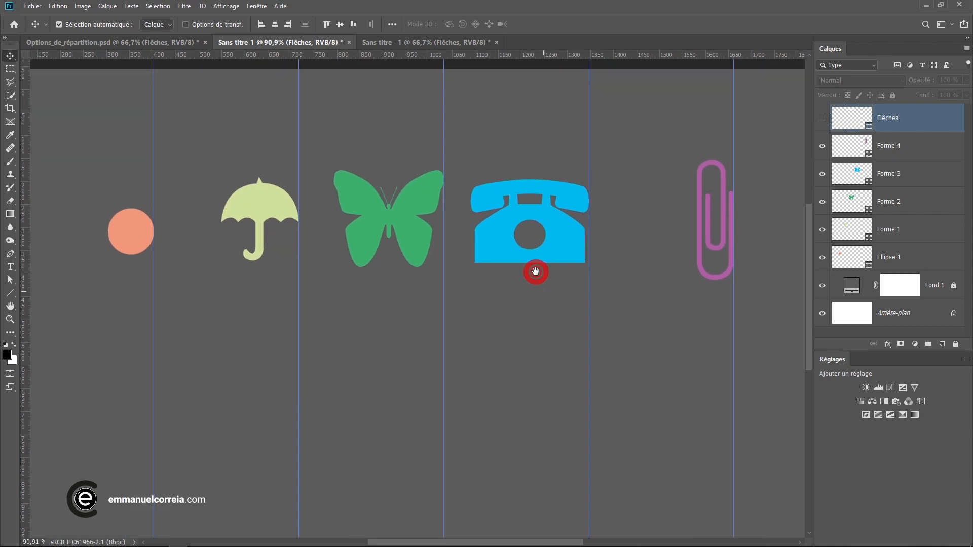
# Distribute the horizontal spacing evenly between the five shape layers, Forme 4 through Ellipse 1
pyautogui.click(393, 25)
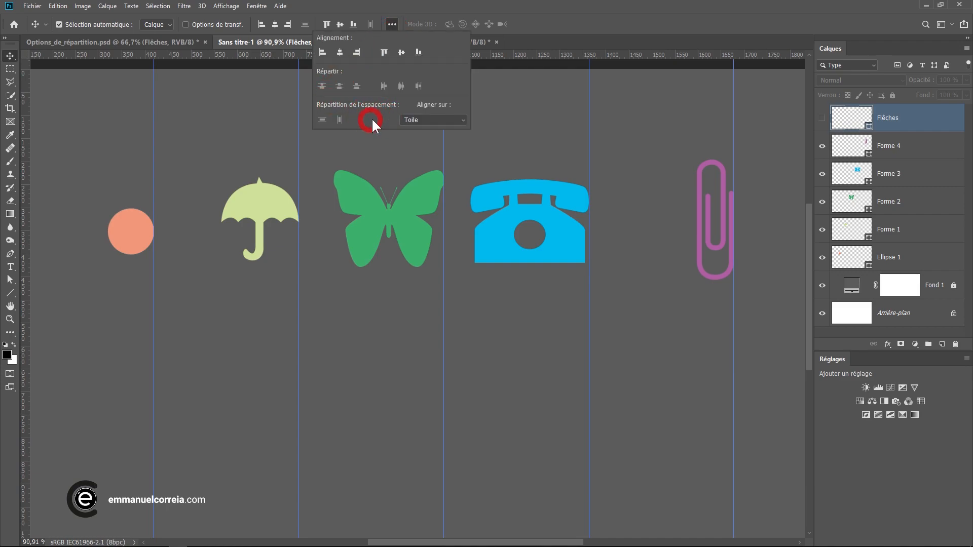
pyautogui.click(565, 6)
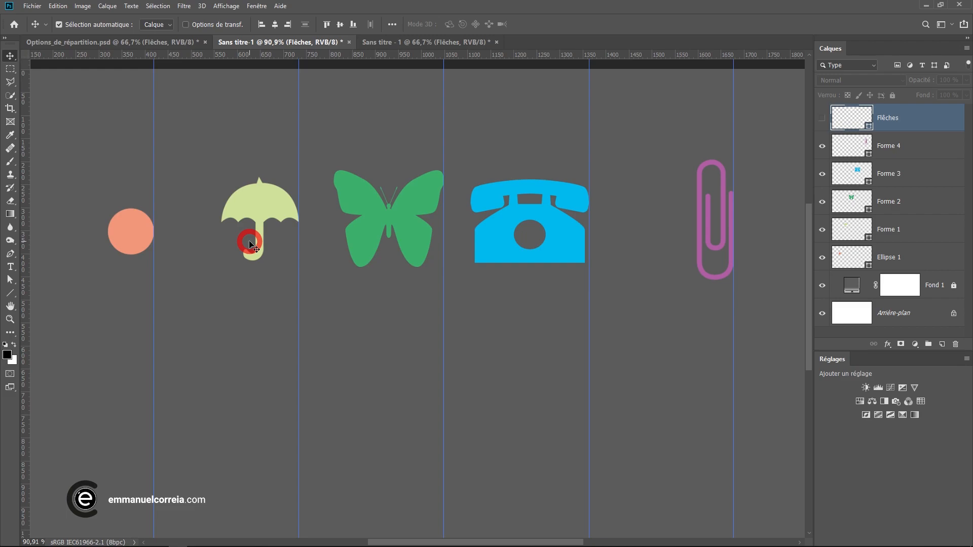
pyautogui.click(908, 152)
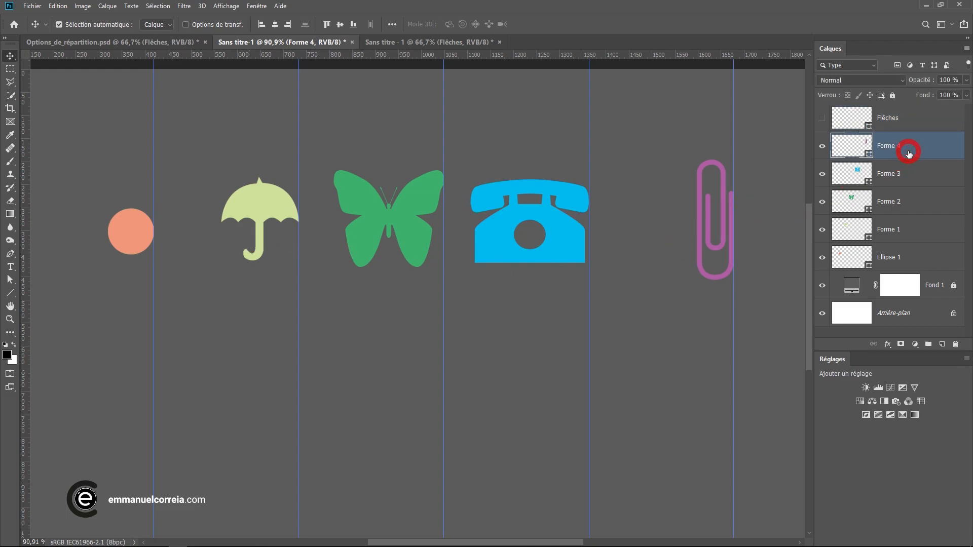
pyautogui.keyDown('shift'); pyautogui.click(908, 261); pyautogui.keyUp('shift')
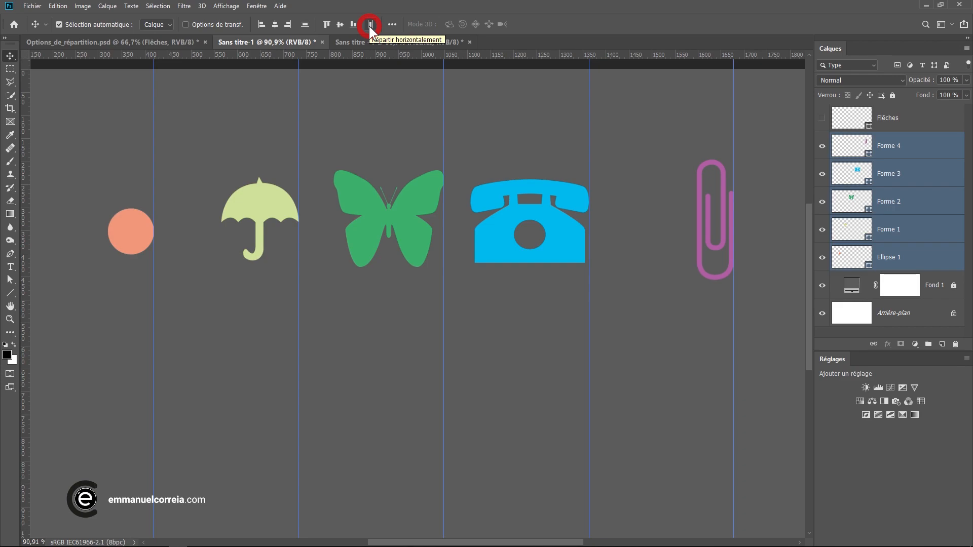
pyautogui.click(392, 25)
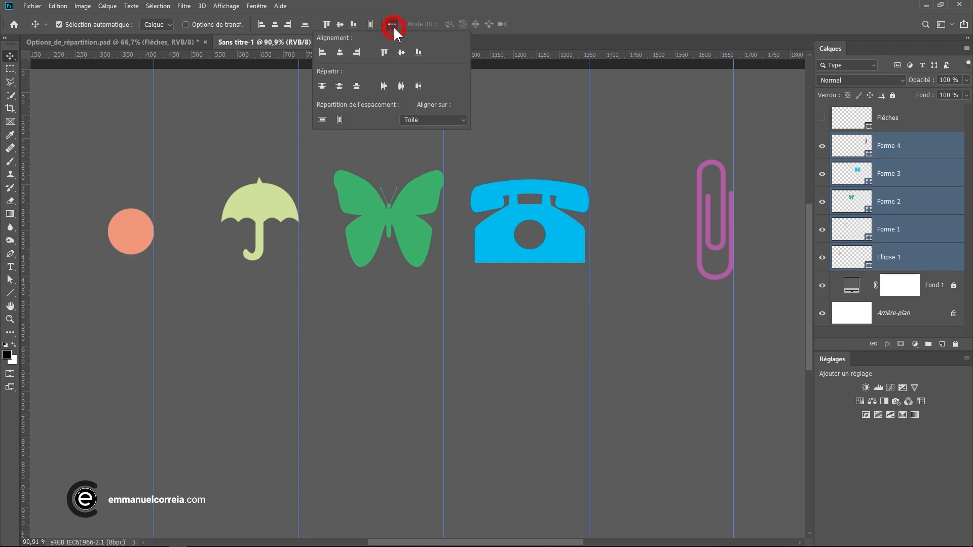
pyautogui.click(340, 119)
# Place vertical guides on the facing edges of neighbouring shapes and add four identical double-headed arrows across the gaps between them
pyautogui.moveTo(298, 192); pyautogui.dragTo(290, 193)
pyautogui.moveTo(154, 135); pyautogui.dragTo(207, 149)
pyautogui.moveTo(25, 151); pyautogui.dragTo(137, 188)
pyautogui.moveTo(24, 154); pyautogui.dragTo(350, 211)
pyautogui.moveTo(25, 202); pyautogui.dragTo(518, 218)
pyautogui.moveTo(444, 167); pyautogui.dragTo(459, 167)
pyautogui.moveTo(24, 203); pyautogui.dragTo(696, 244)
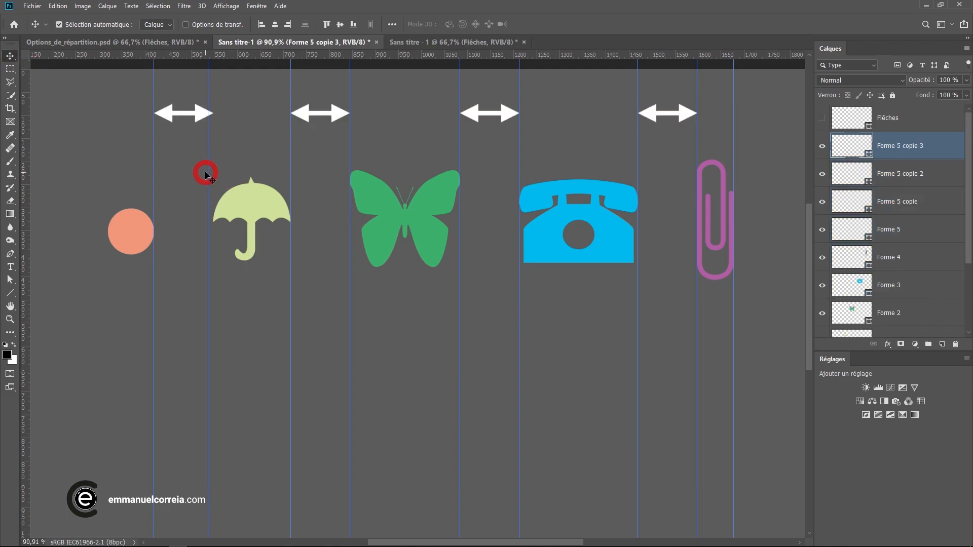
pyautogui.moveTo(205, 172); pyautogui.dragTo(213, 173)
pyautogui.moveTo(633, 256); pyautogui.dragTo(628, 300)
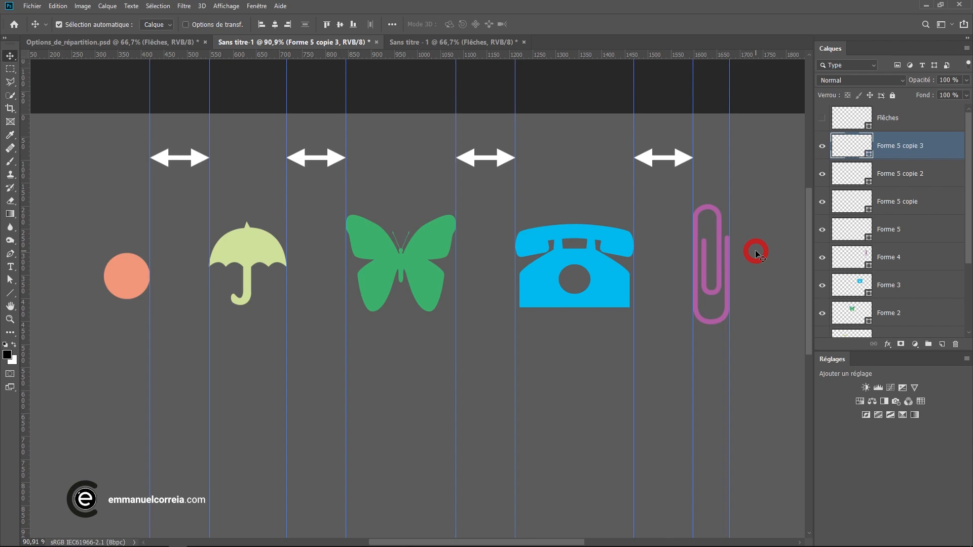
# Examine the alignment and distribution options, including the Aligner sur choices Sélection and Toile, and choose Toile
pyautogui.click(392, 26)
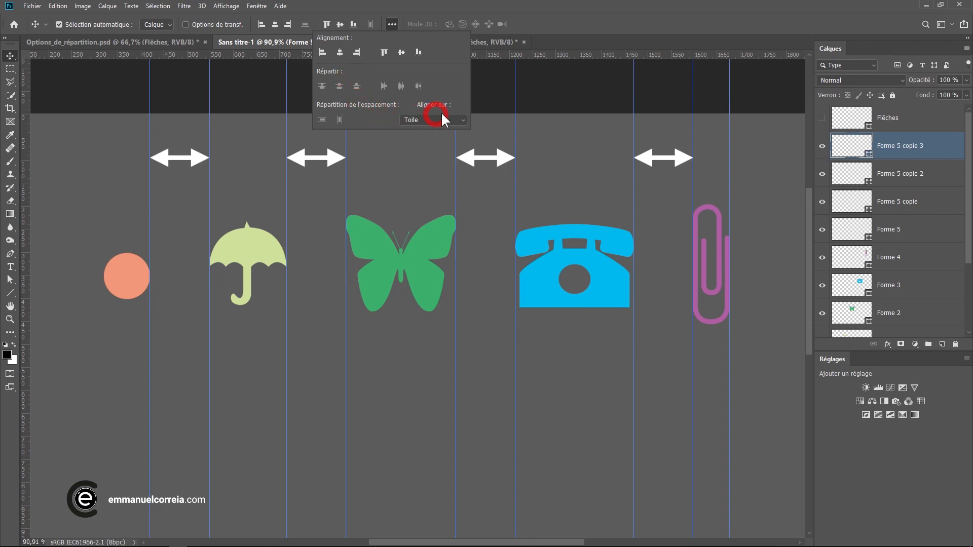
pyautogui.click(460, 119)
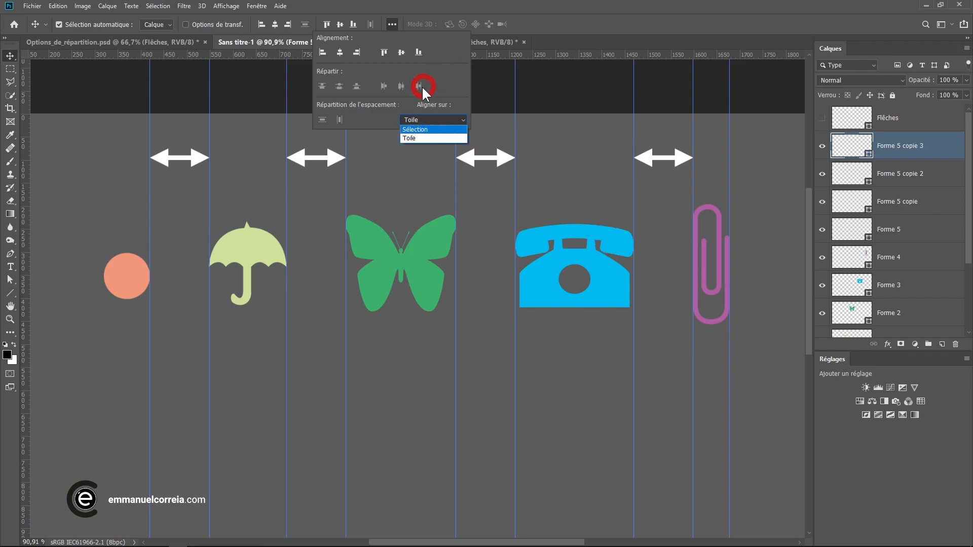
pyautogui.click(464, 81)
pyautogui.click(443, 120)
pyautogui.click(438, 139)
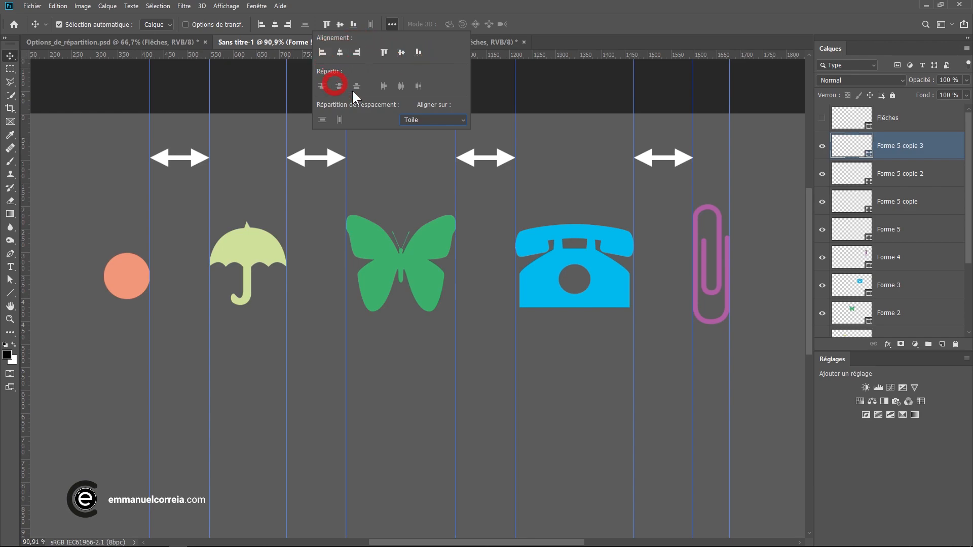
pyautogui.click(573, 7)
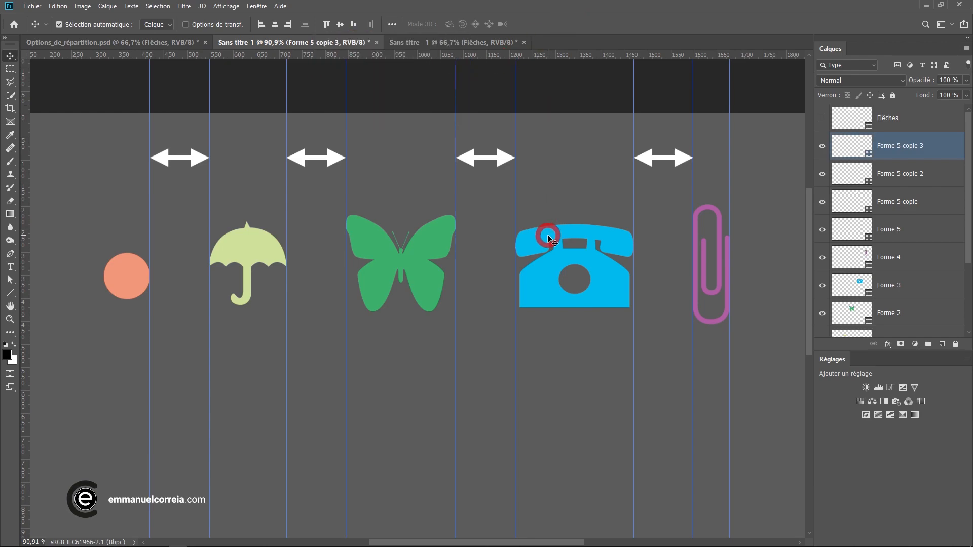
# Compare the equal-width circles in Options_de_répartition.psd with the differing-width shapes in Sans titre-1
pyautogui.scroll(-1, 568, 233)
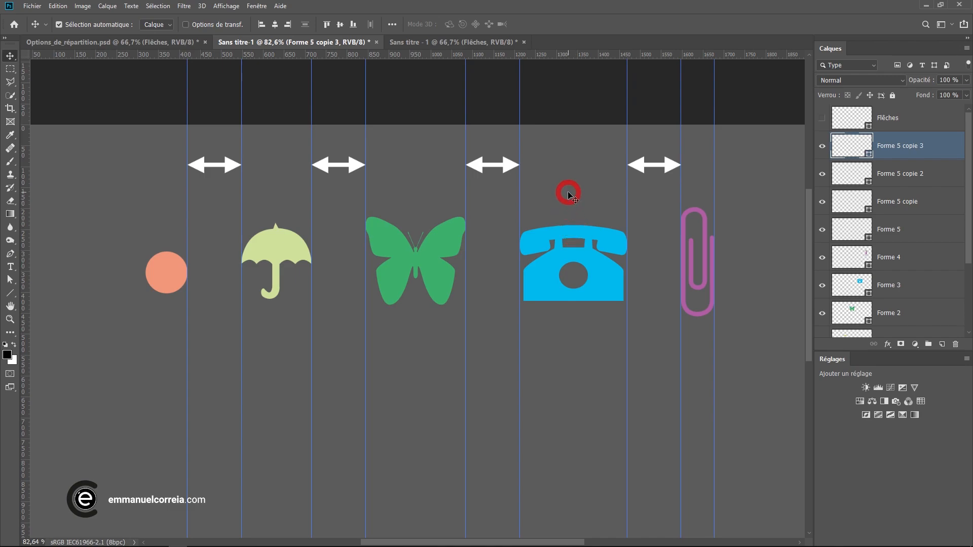
pyautogui.click(144, 43)
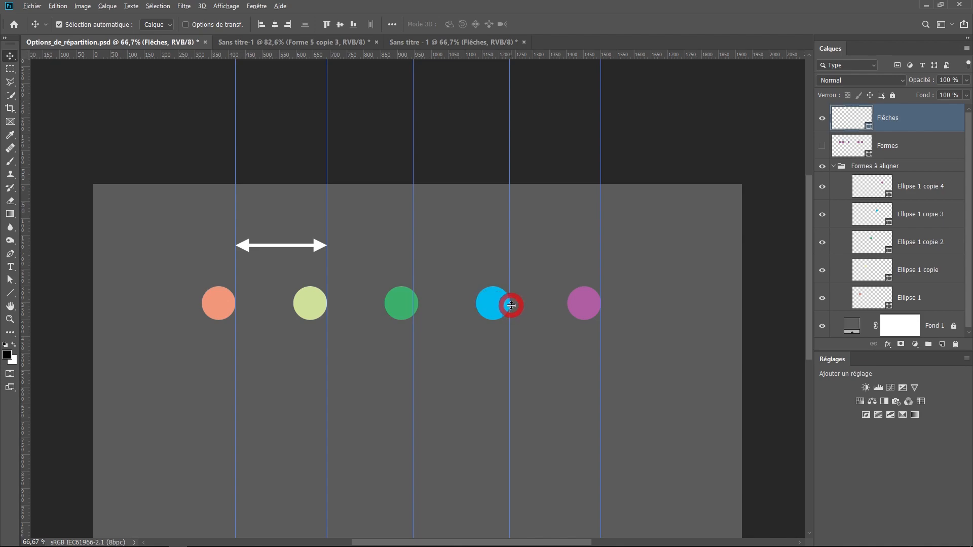
pyautogui.scroll(1, 509, 306)
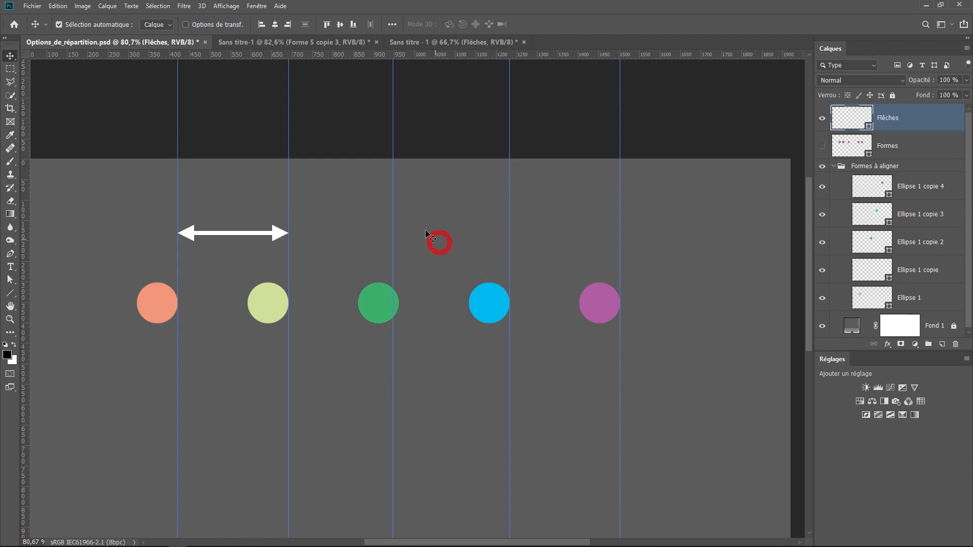
pyautogui.click(299, 43)
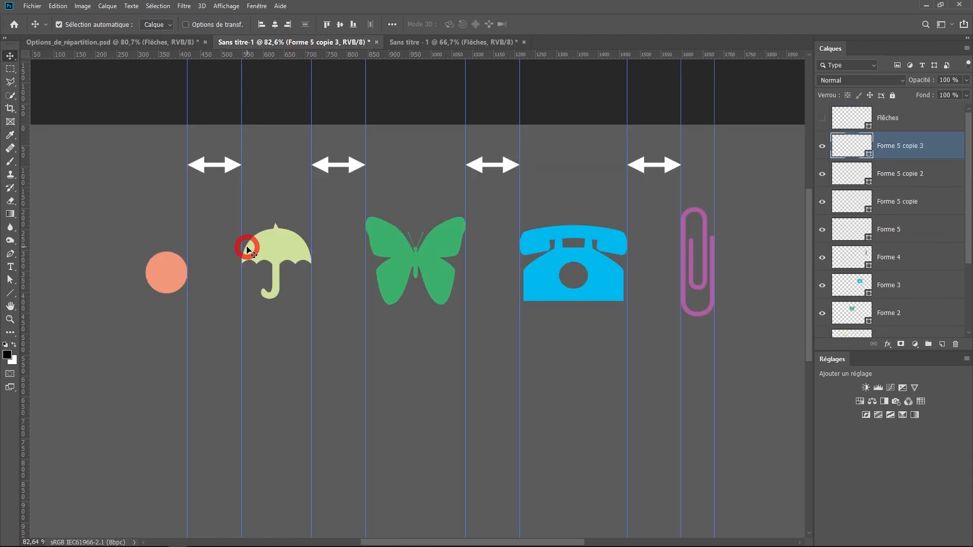